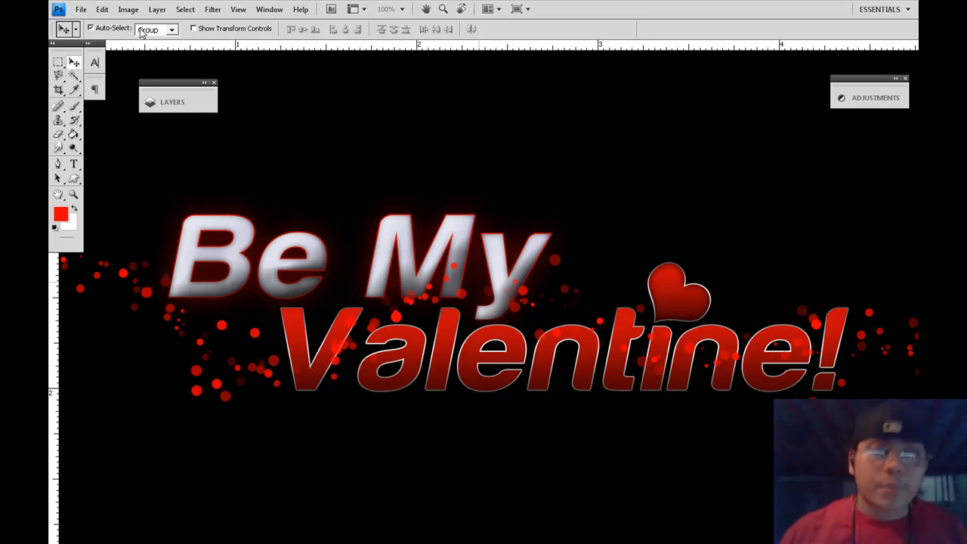
Create a 1440 × 900 pixel RGB document at 300 pixels/inch and invert its white background to black
click(81, 11)
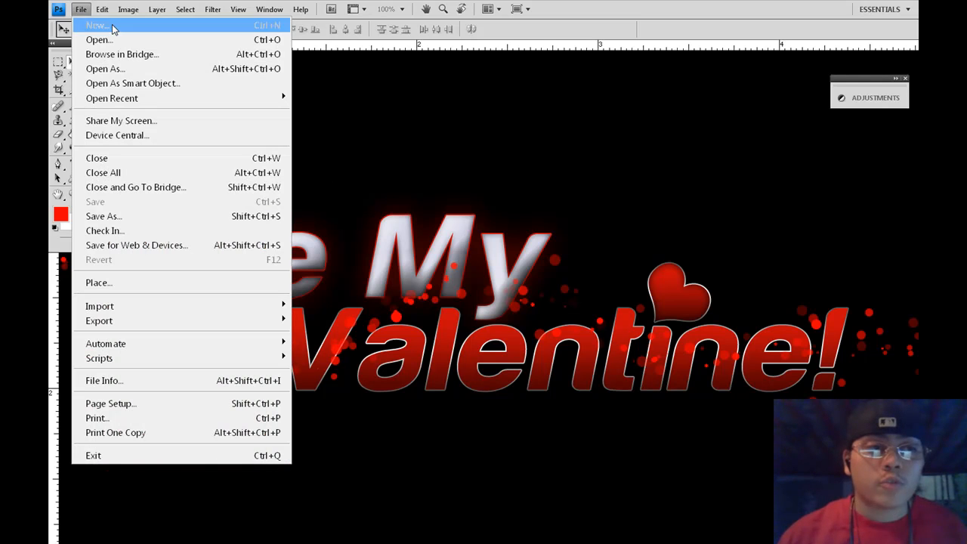
click(98, 23)
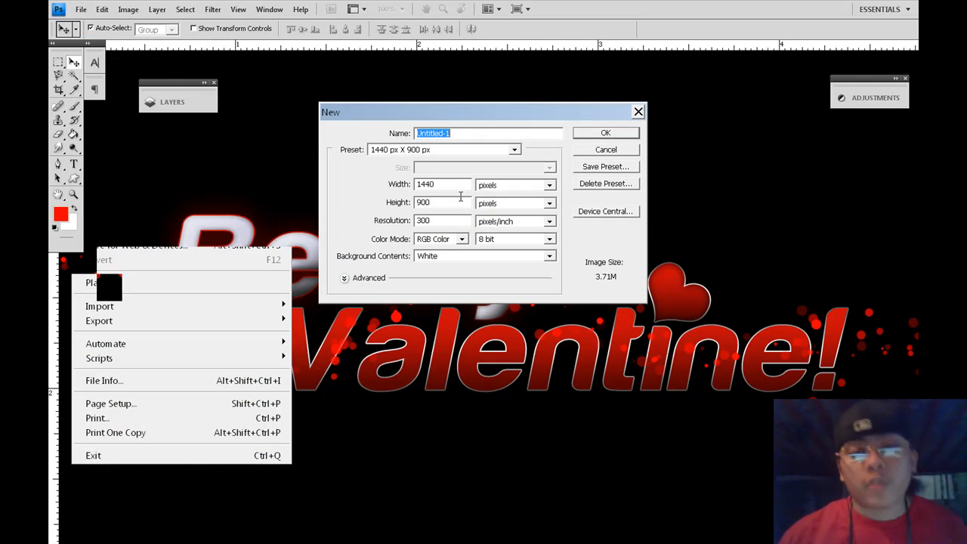
double_click(442, 183)
key(Tab)
key(shift+Tab)
drag(439, 207, 374, 206)
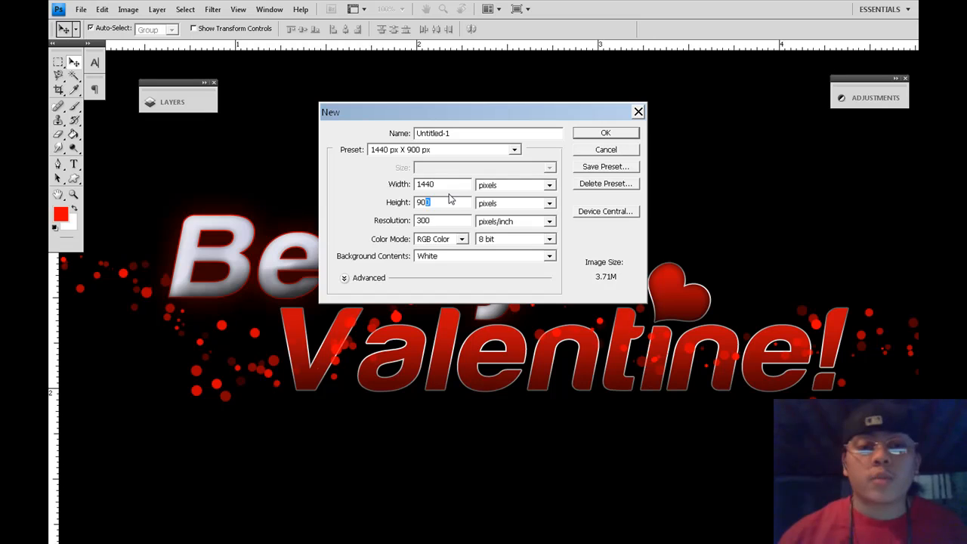
click(582, 133)
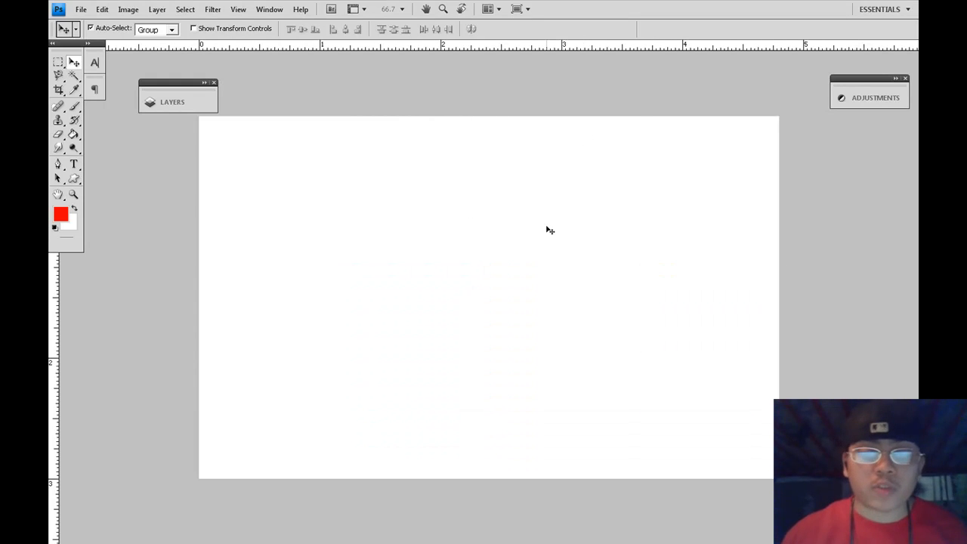
key(ctrl+i)
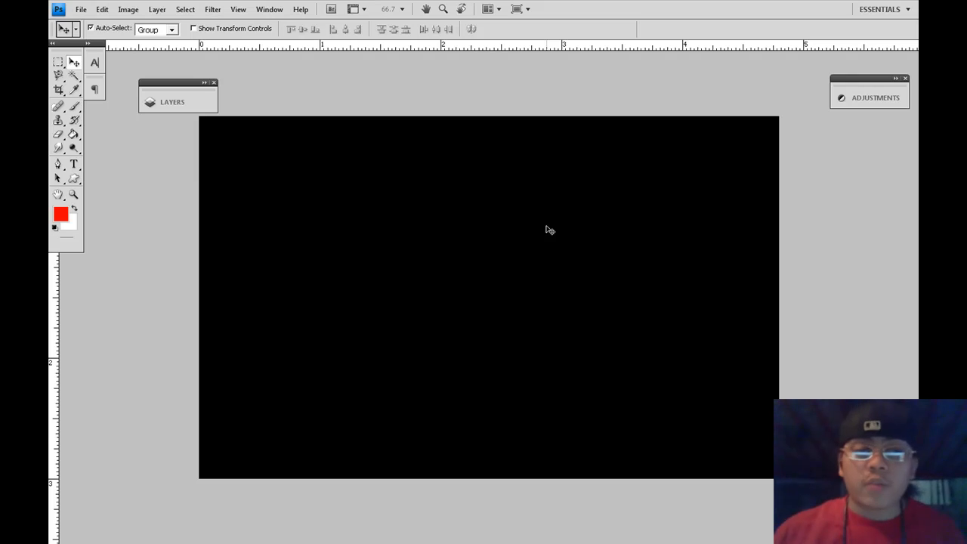
Activate the Type tool and show the grid over the canvas
click(75, 165)
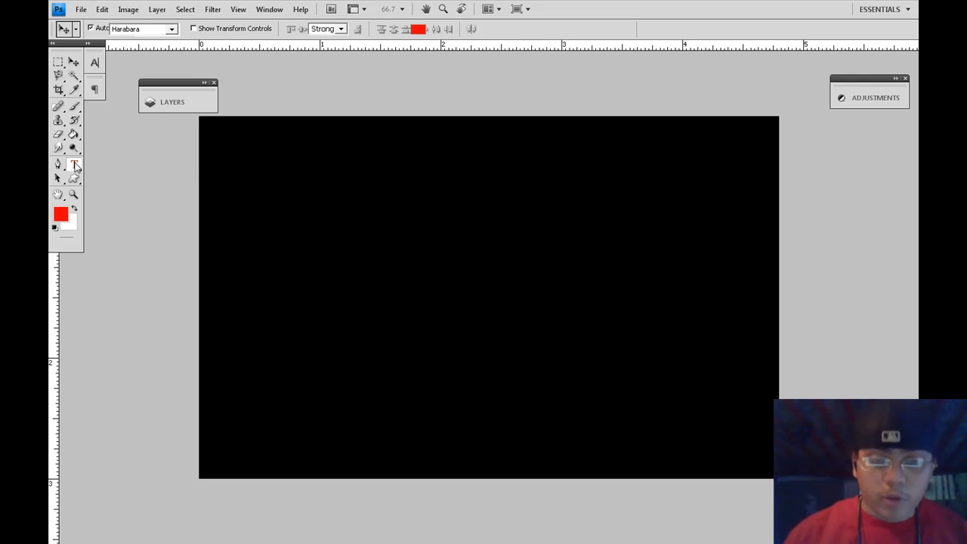
key(ctrl+apostrophe)
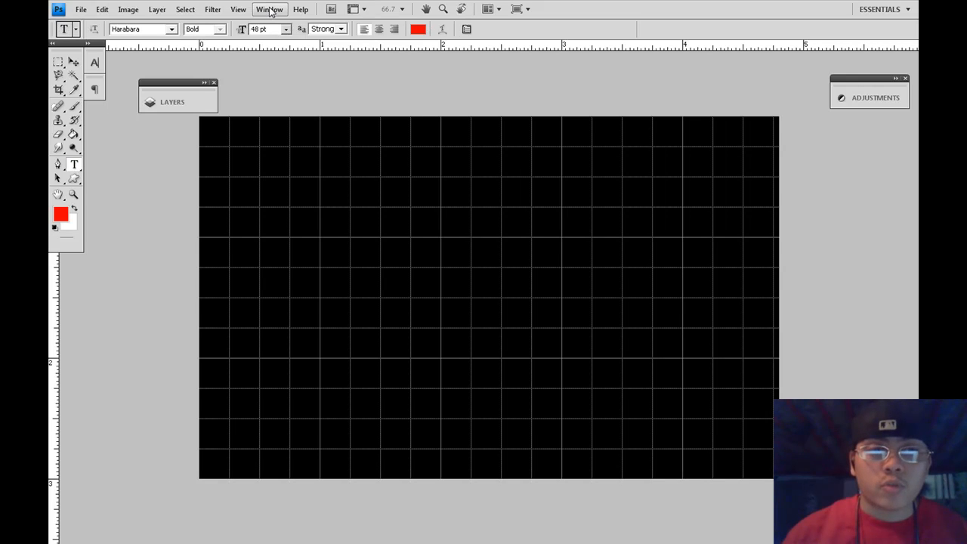
click(270, 9)
mouse_move(238, 9)
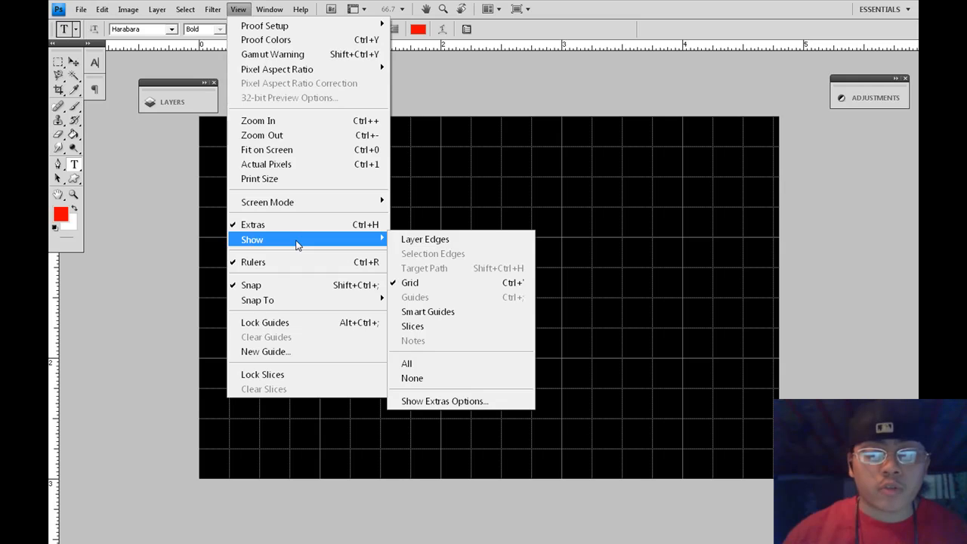
click(433, 98)
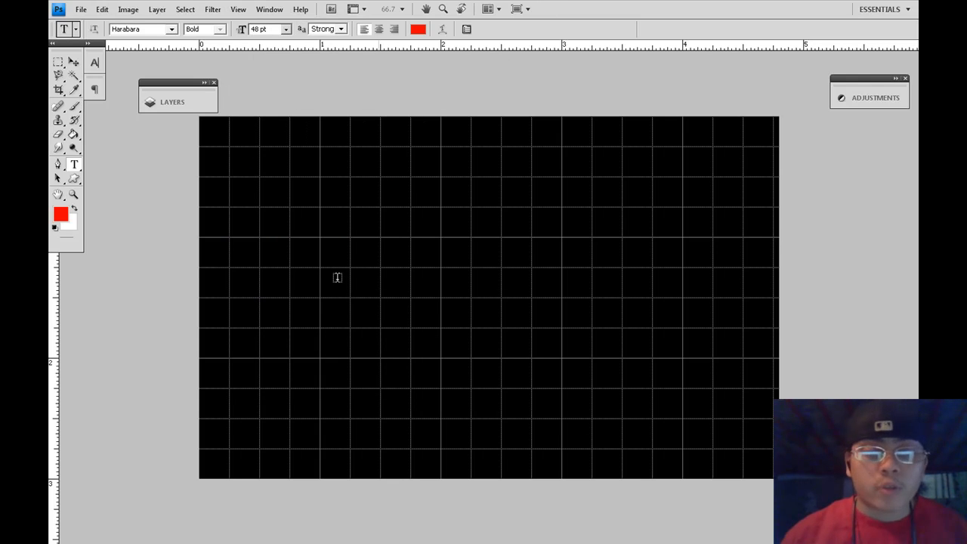
Add the white text "Be My" in Harabara Bold 48 pt on the upper part of the canvas
click(74, 208)
click(325, 229)
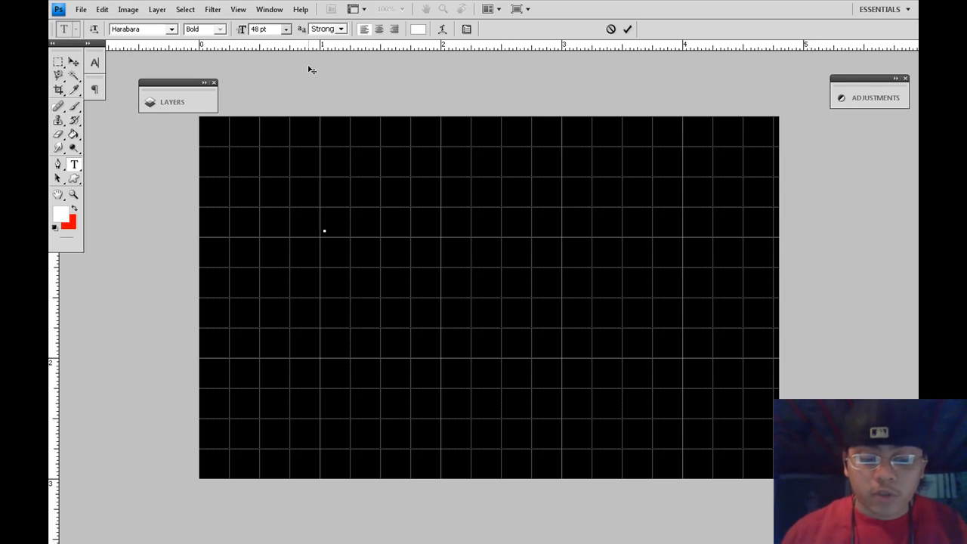
text(Be)
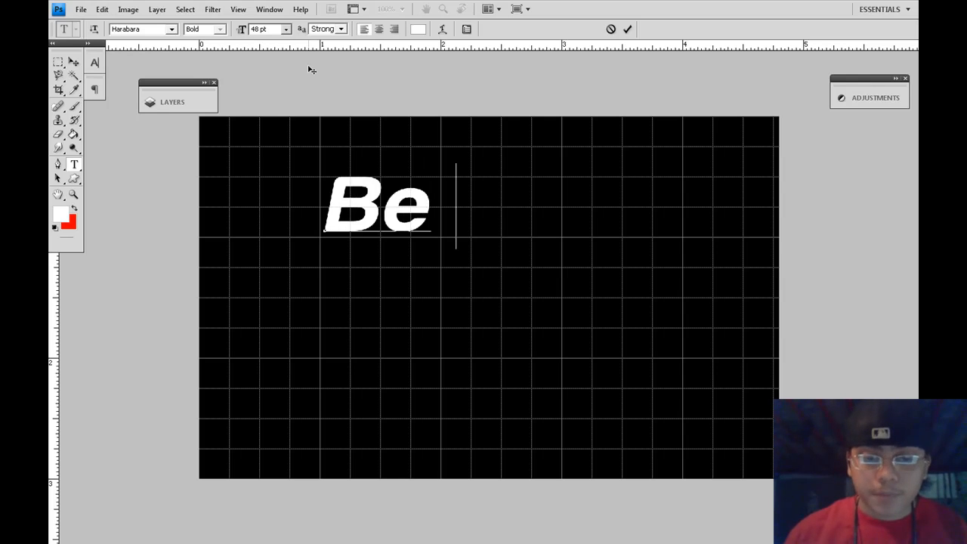
text( Mine)
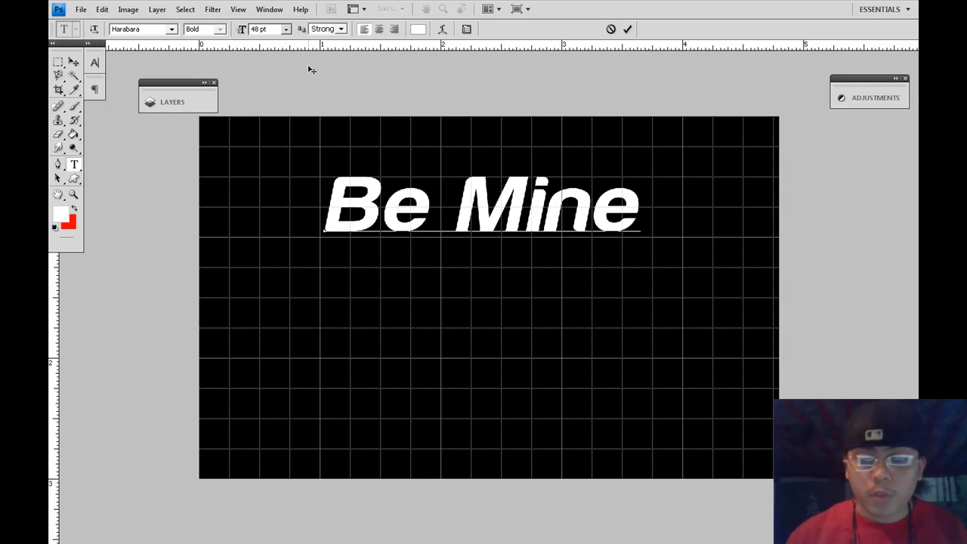
key(BackSpace)
key(BackSpace)
key(BackSpace)
text(y)
key(ctrl+Return)
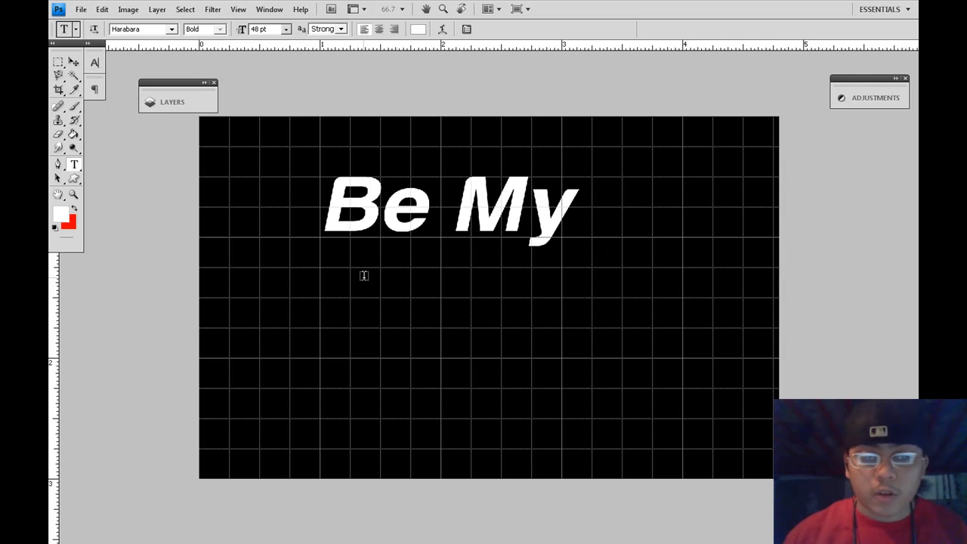
Add the text "Valentine!" below "Be My" and shift it up and to the right, close beneath the first line
click(318, 323)
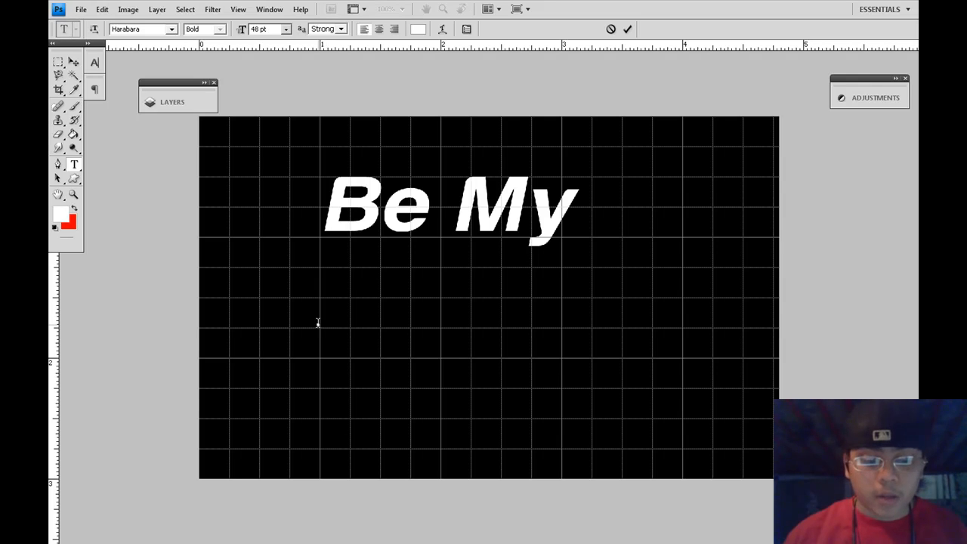
text(Va)
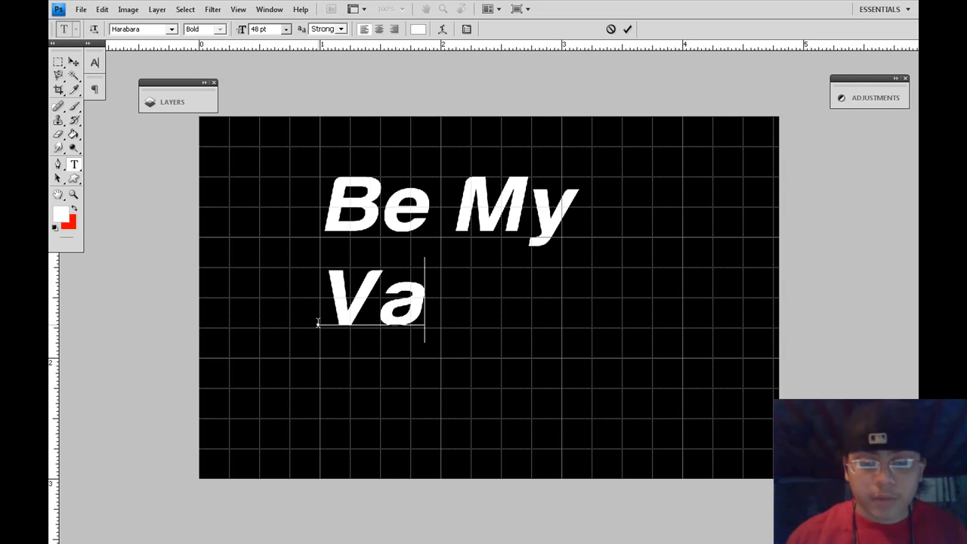
text(lentine)
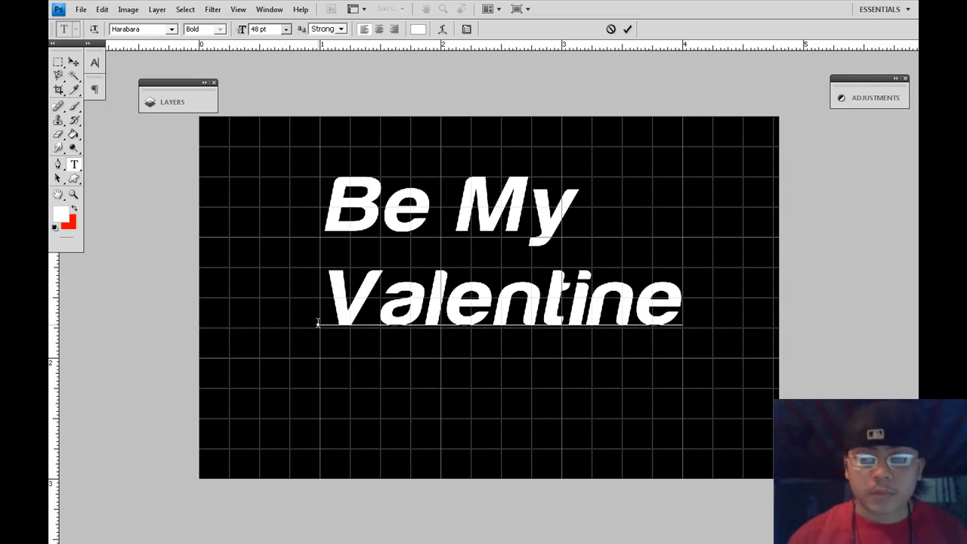
text(!)
key(ctrl+Return)
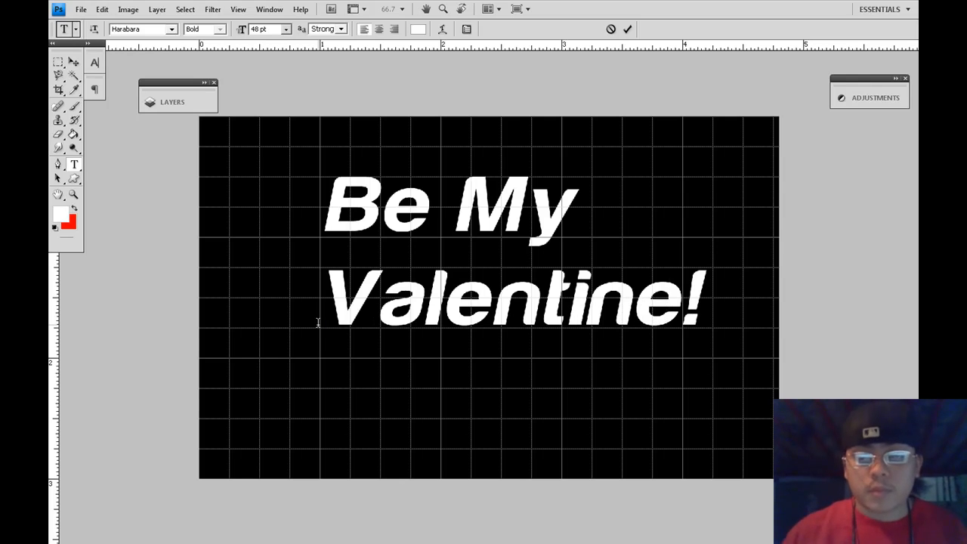
click(73, 62)
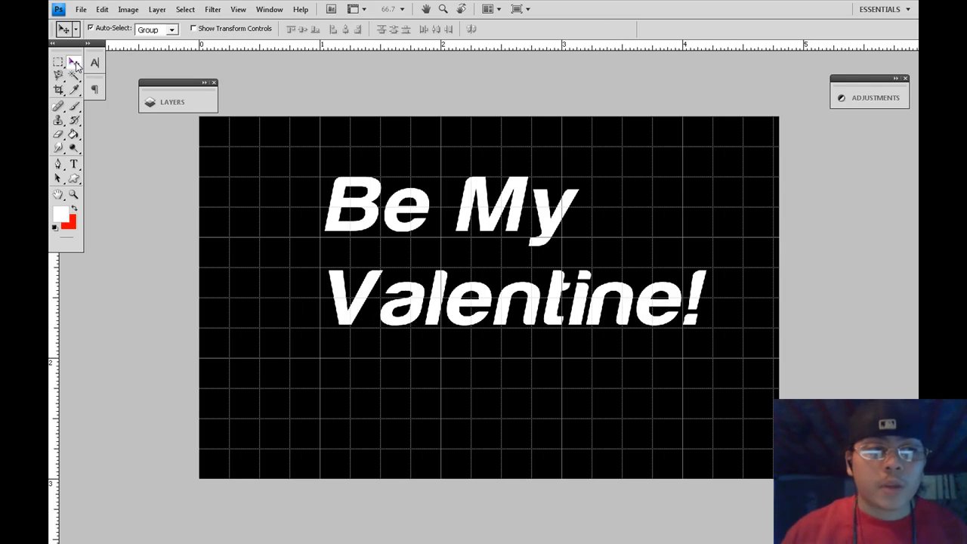
drag(349, 305, 412, 279)
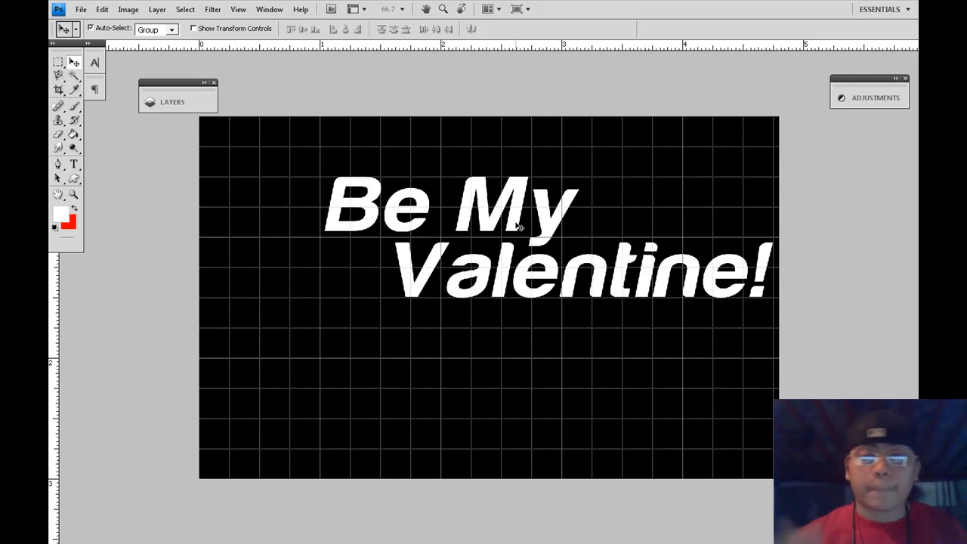
Link the "Valentine!" and "Be My" text layers together
click(175, 107)
shift+click(332, 168)
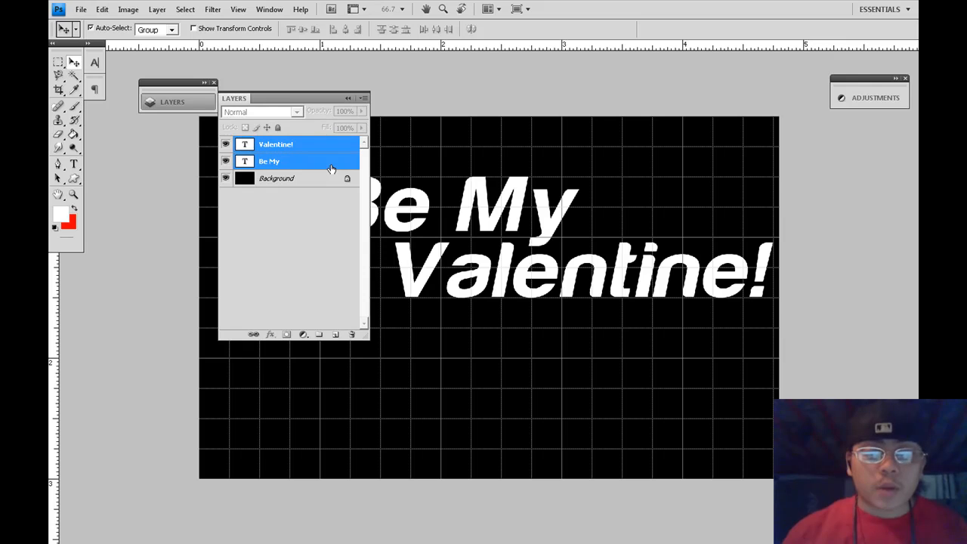
click(253, 334)
click(349, 99)
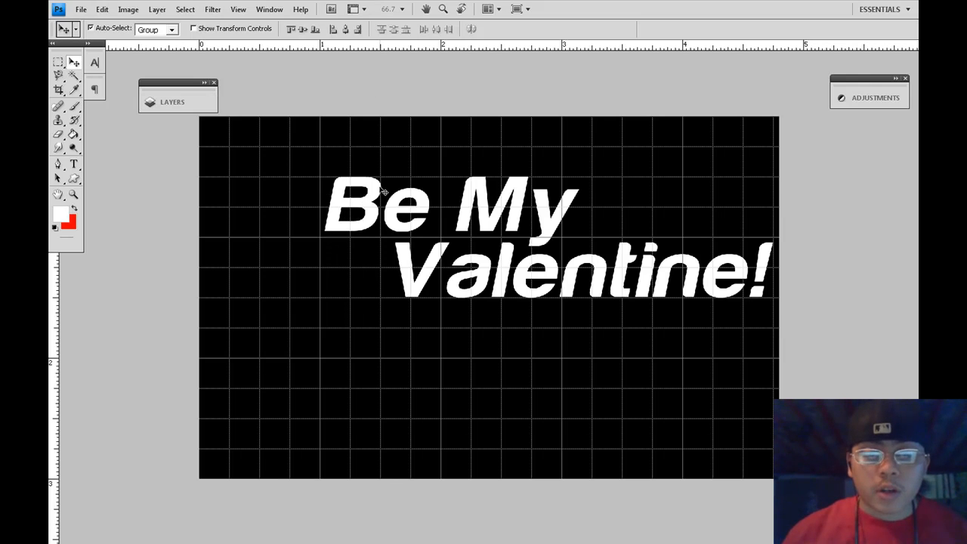
Move the linked text lines down and slightly left to the middle of the canvas, fine-tuning the height against the grid
drag(367, 198, 343, 315)
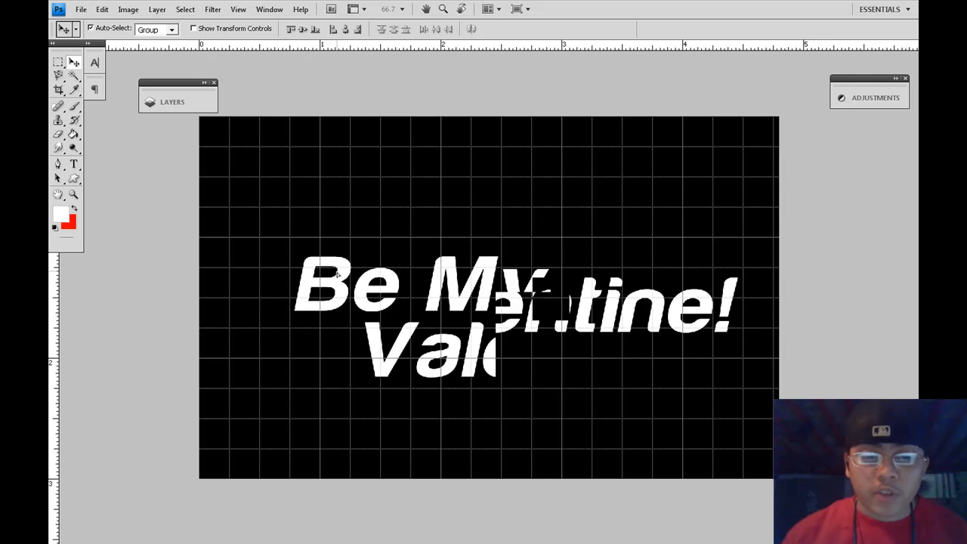
drag(337, 265, 337, 257)
key(Up)
key(Up)
key(Up)
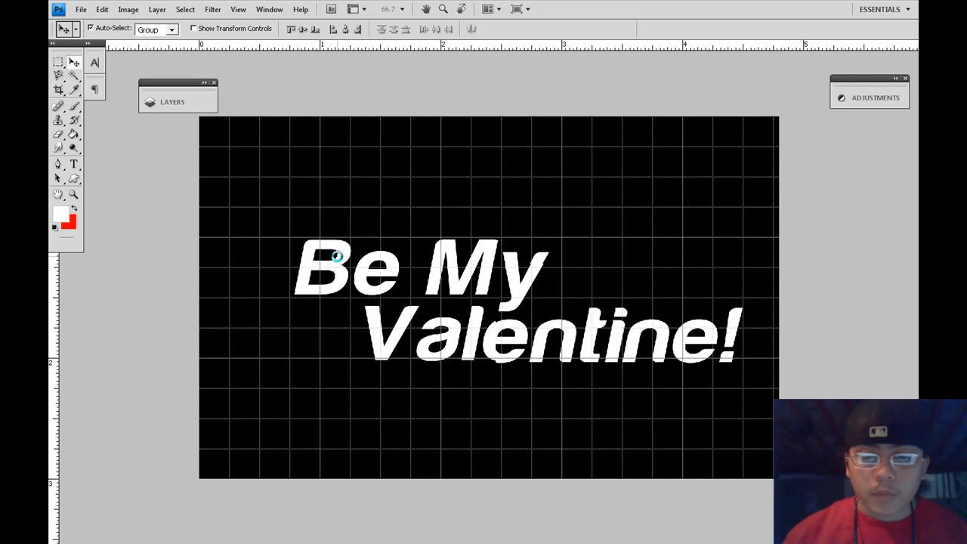
key(Up)
key(Up)
key(Up)
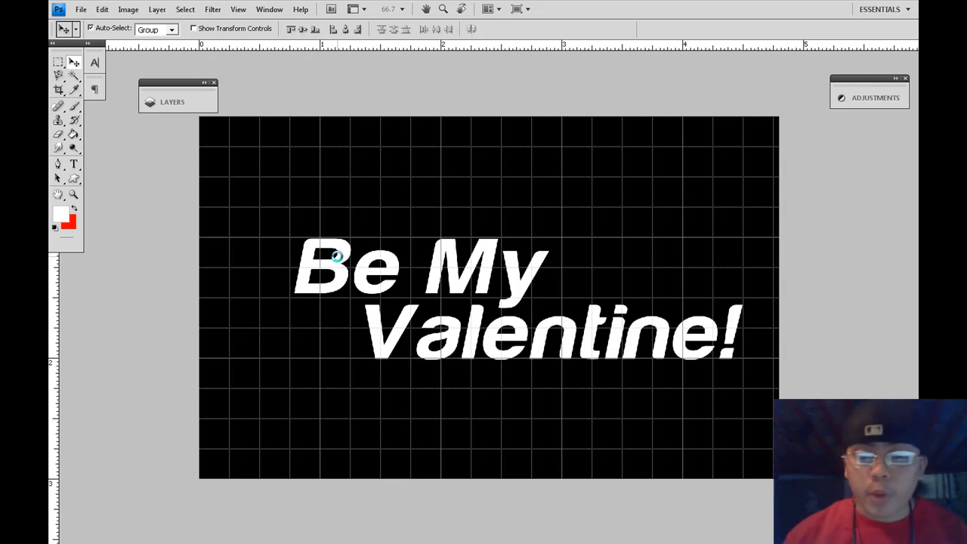
key(Up)
key(Up)
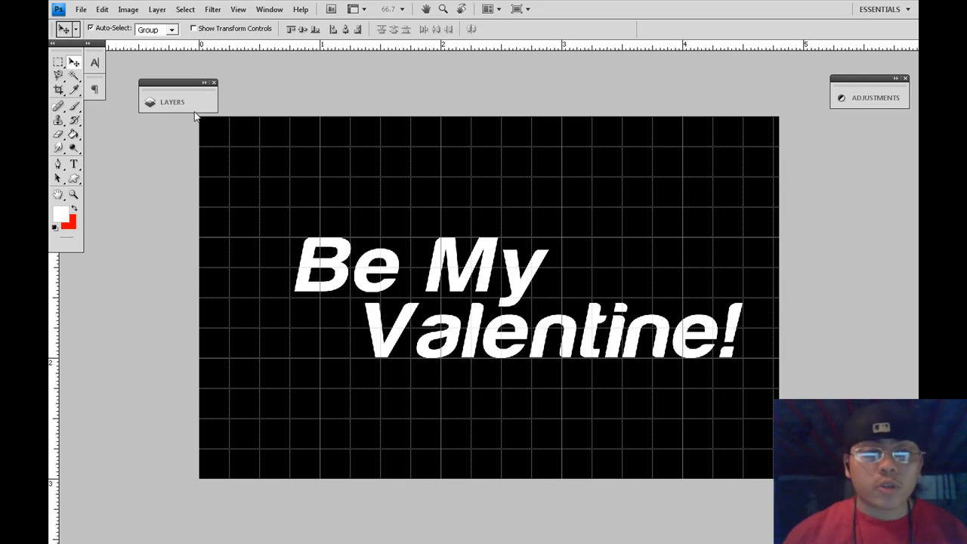
Unlink the two text layers and nudge "Be My" down closer to "Valentine!"
click(173, 101)
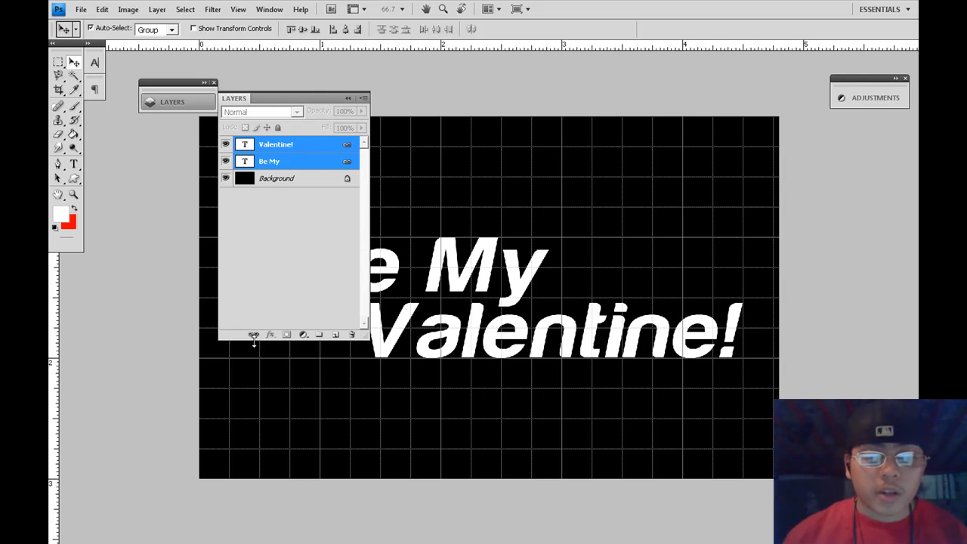
click(254, 335)
click(308, 160)
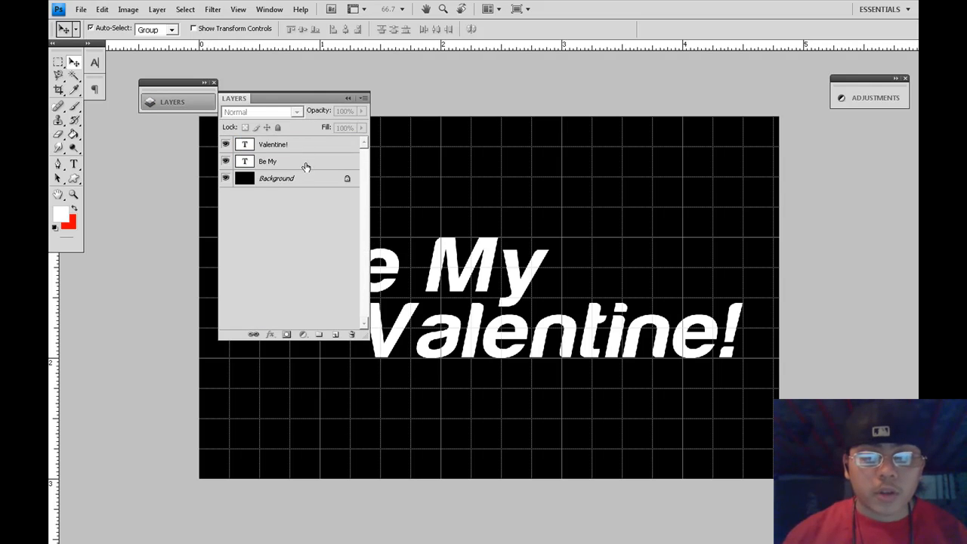
click(254, 334)
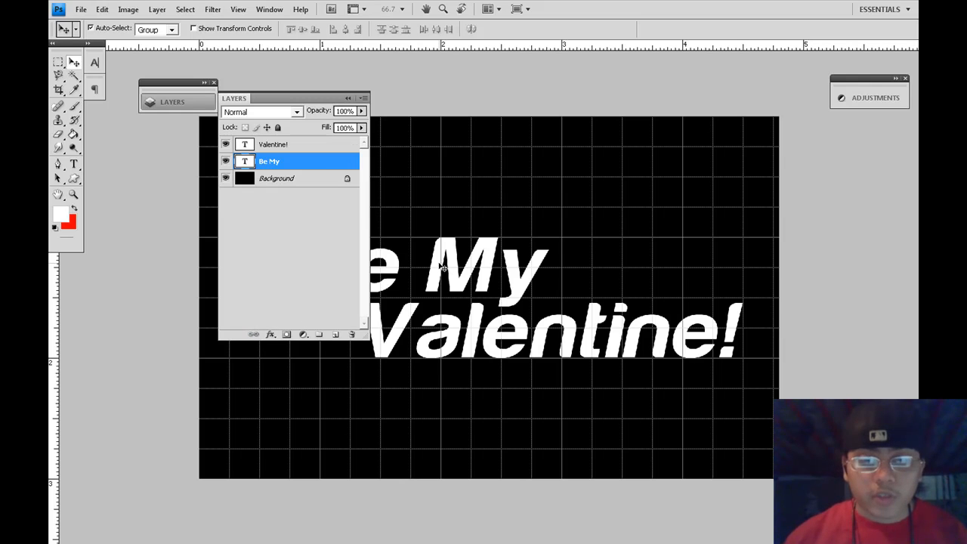
key(Down)
key(Down)
key(Down)
key(Down)
key(Down)
key(Down)
key(Down)
key(Down)
key(Down)
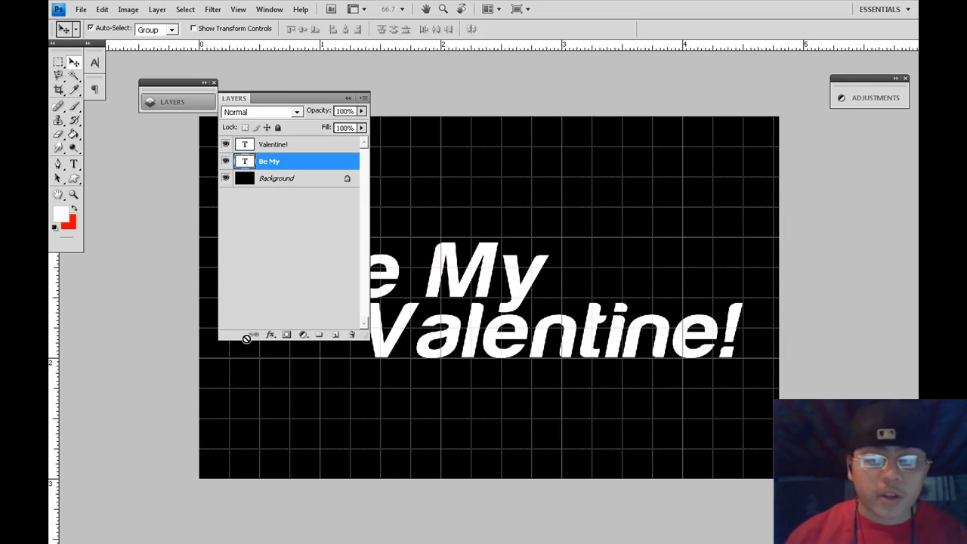
Link the "Be My" and "Valentine!" layers again and hide the grid
shift+click(315, 144)
click(254, 334)
click(347, 99)
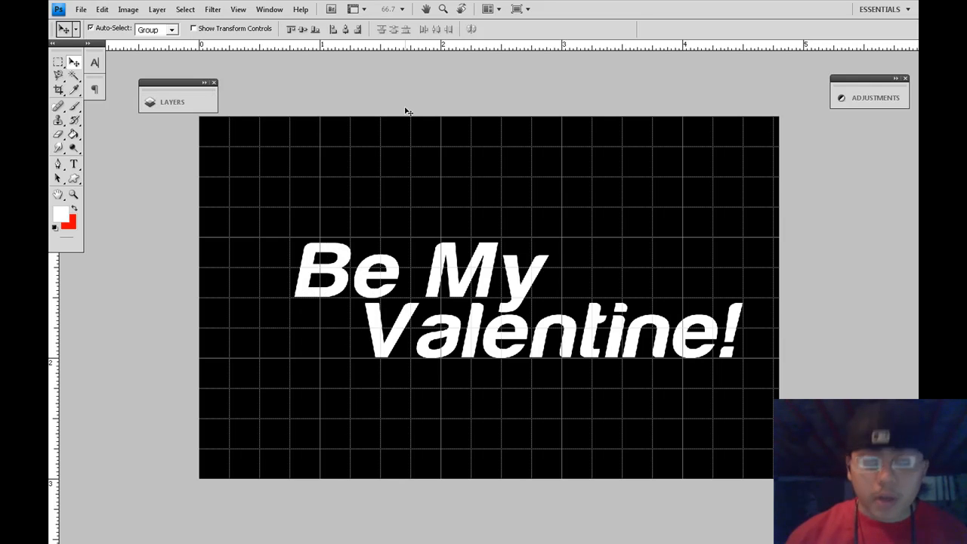
key(ctrl+apostrophe)
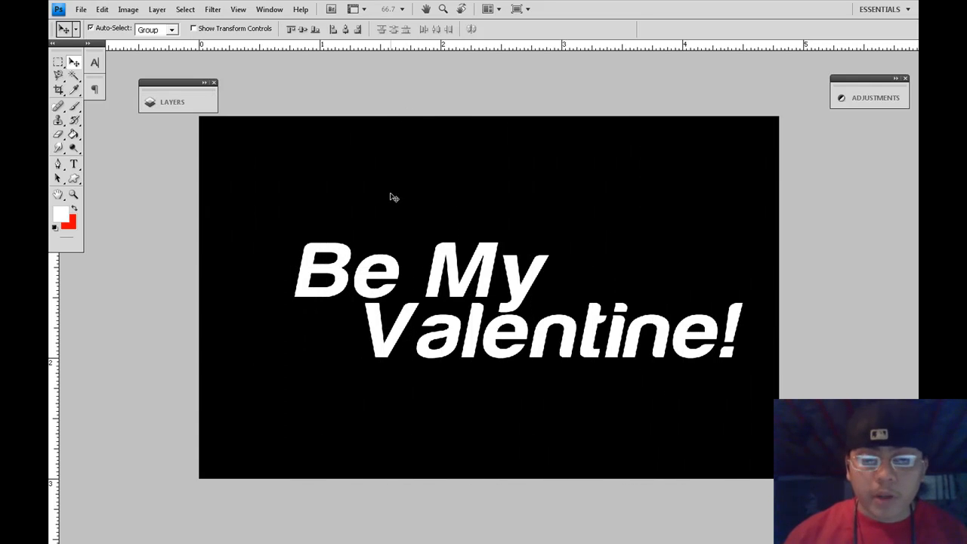
key(ctrl+plus)
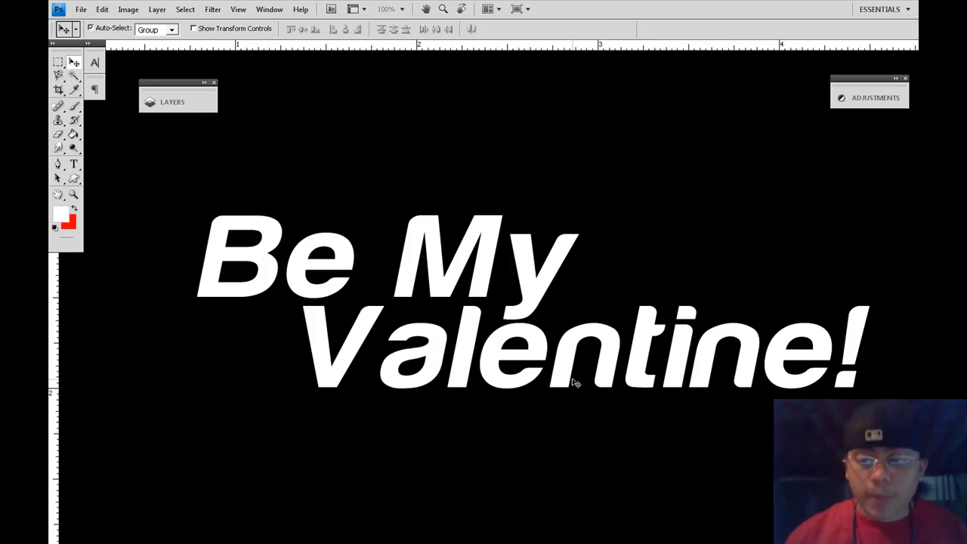
key(ctrl+minus)
Create a new layer named "brush circles" with Normal mode and 100% opacity
key(ctrl+shift+n)
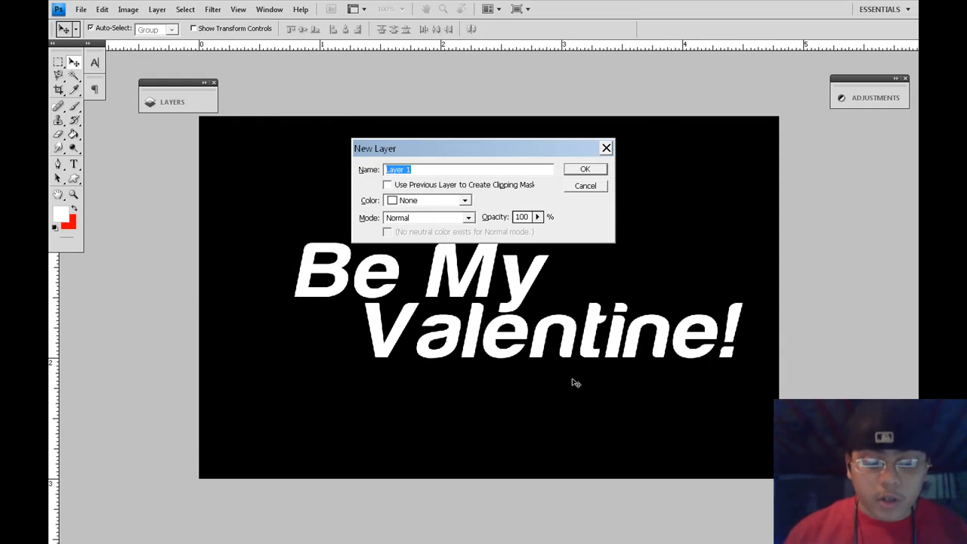
text(b)
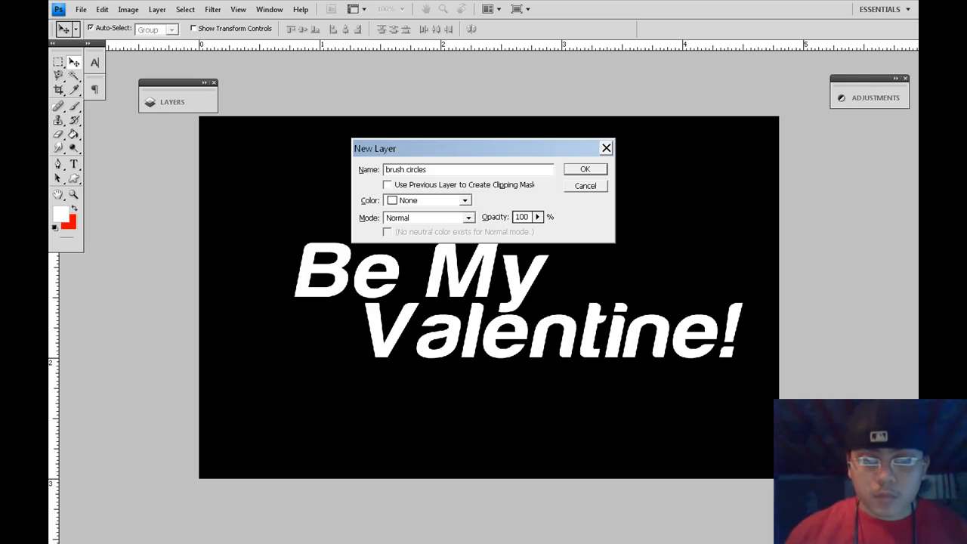
text(rush circles)
key(Return)
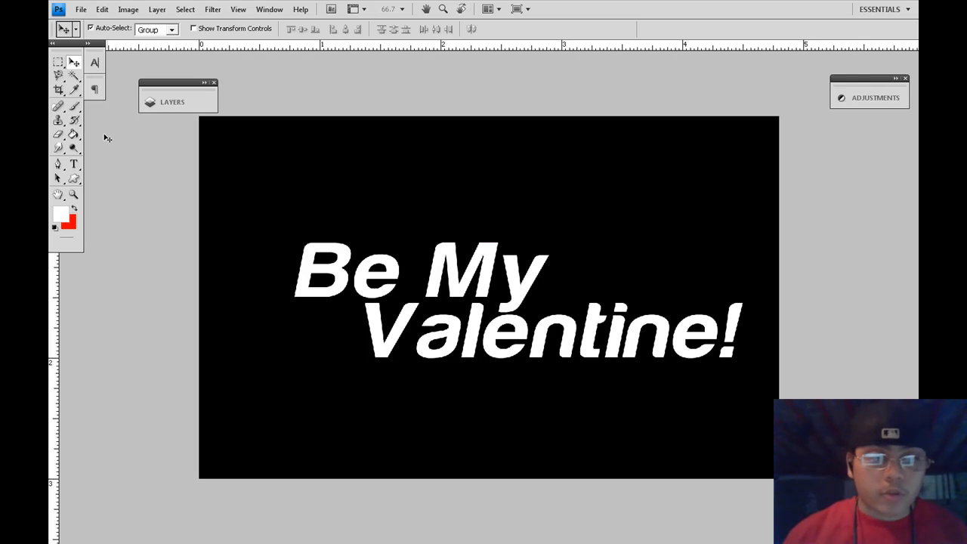
Set the spacing of the 19 px hard round brush to 200%
click(75, 106)
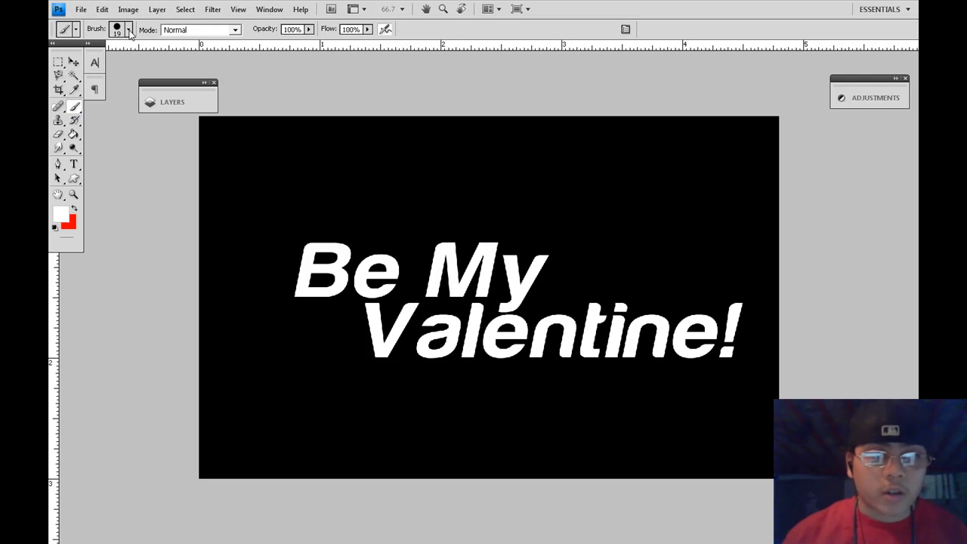
click(128, 30)
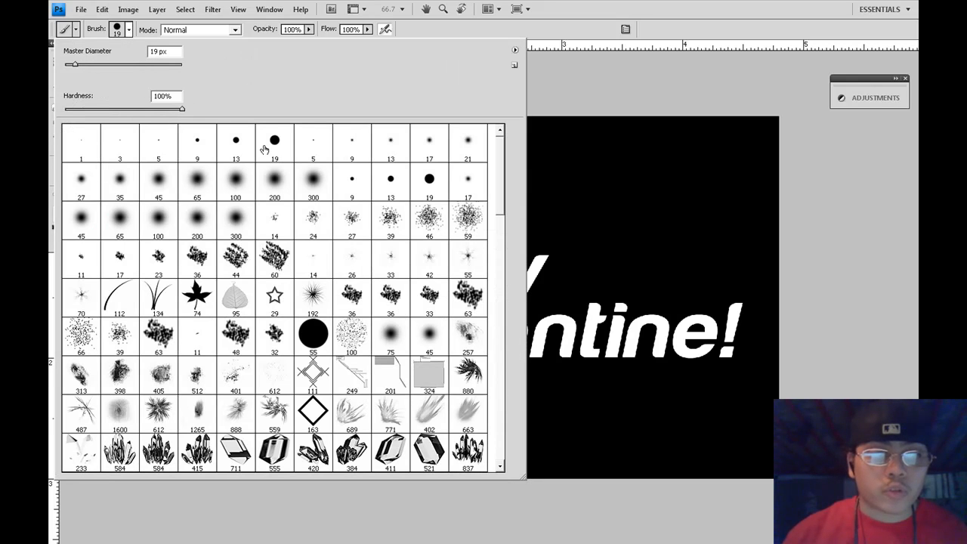
click(597, 26)
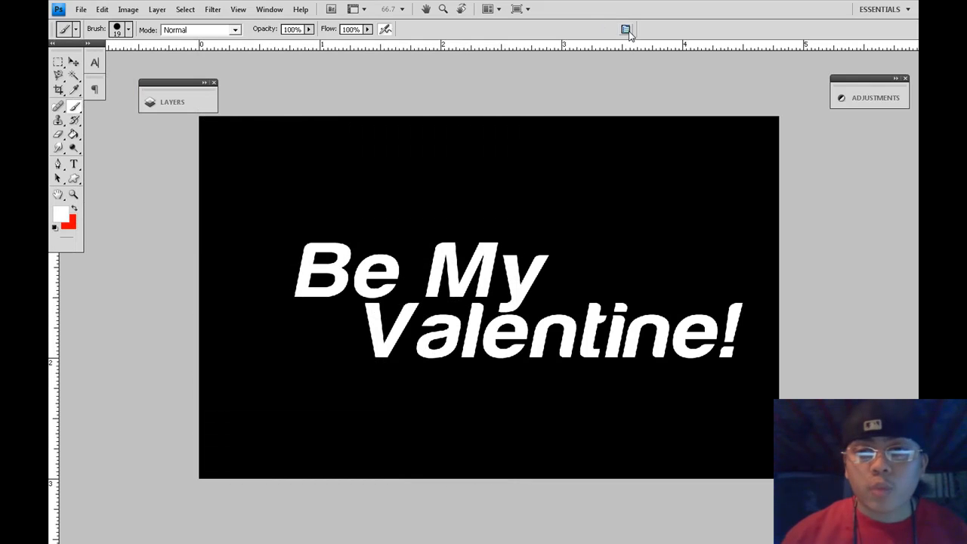
click(626, 30)
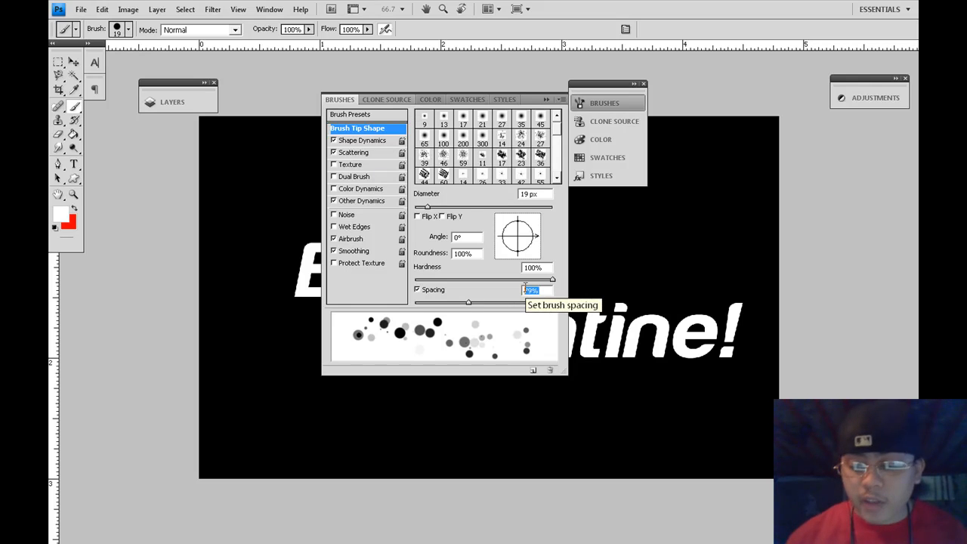
text(800)
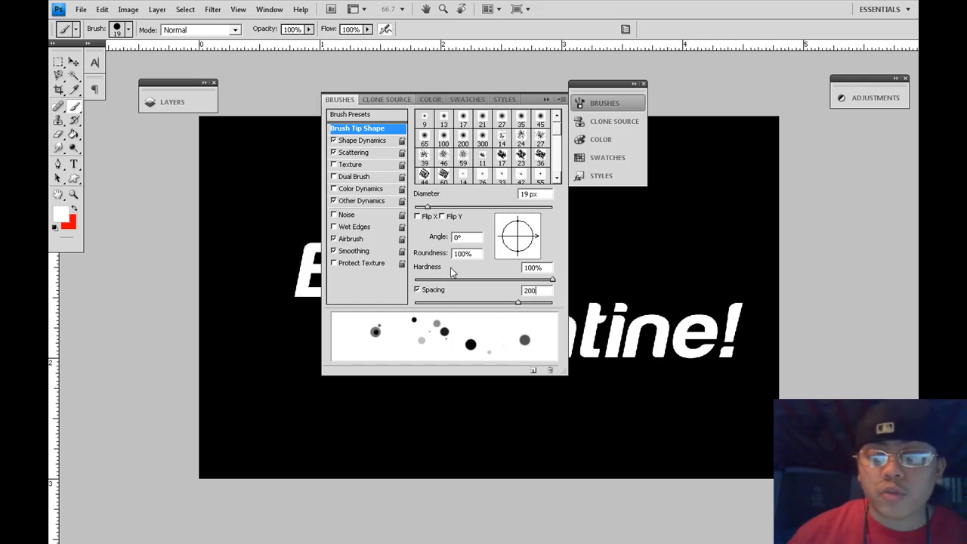
Set the brush's scattering count to 2 and keep the opacity jitter in Other Dynamics at 100%
click(352, 140)
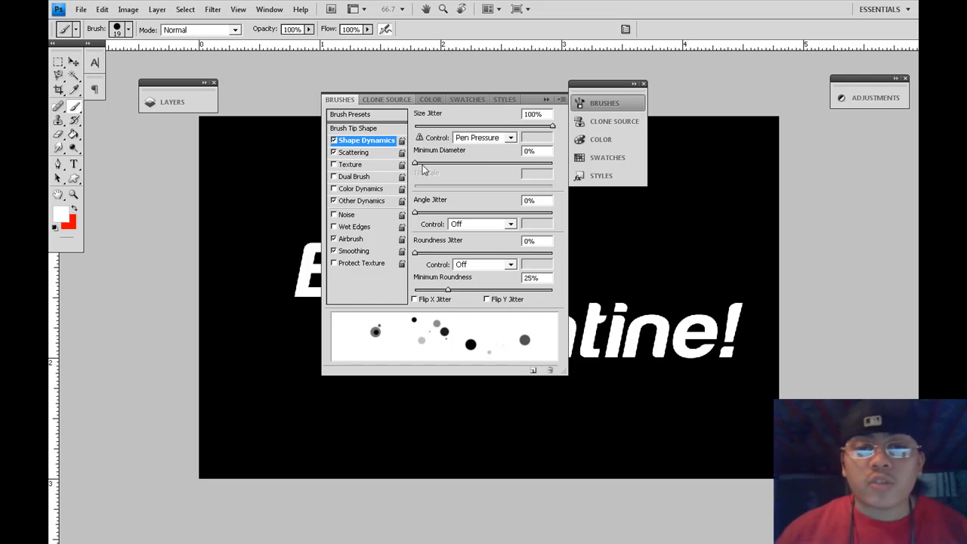
click(361, 153)
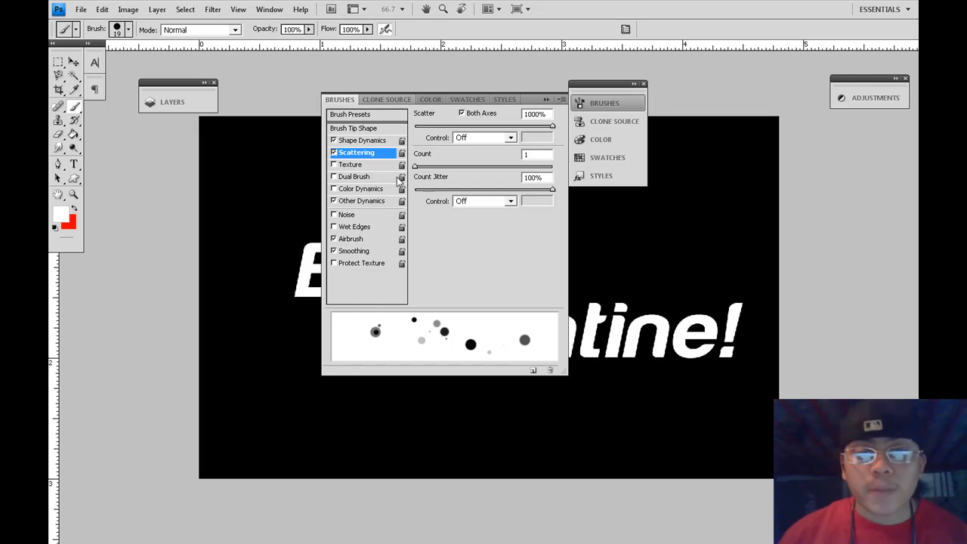
mouse_move(415, 167)
mouse_down()
mouse_move(478, 175)
mouse_move(376, 184)
mouse_move(423, 168)
mouse_up()
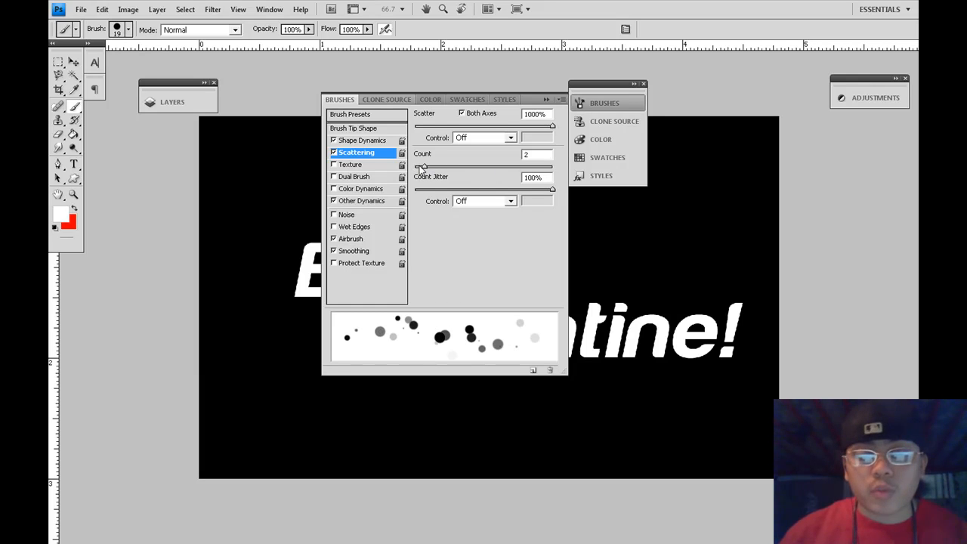
click(349, 202)
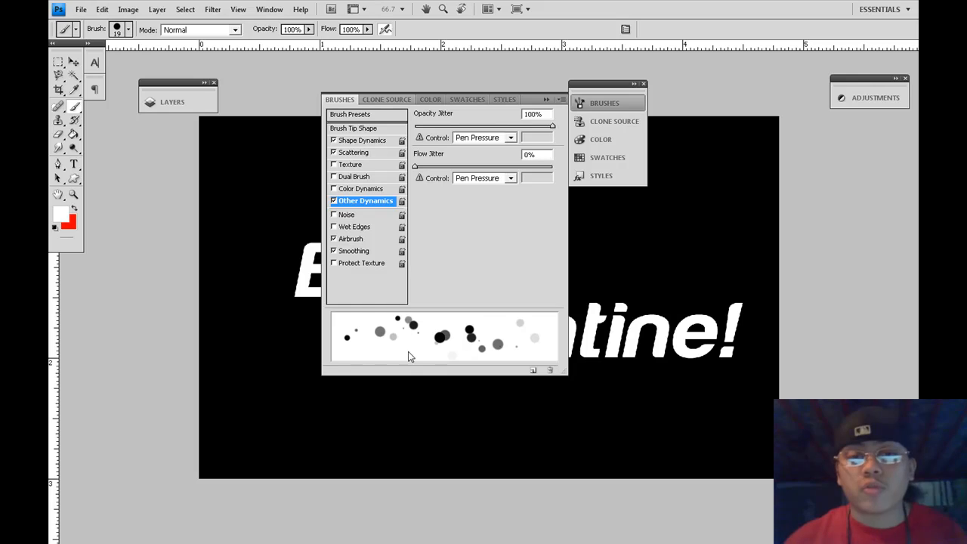
mouse_move(552, 127)
mouse_down()
mouse_move(474, 129)
mouse_move(598, 127)
mouse_up()
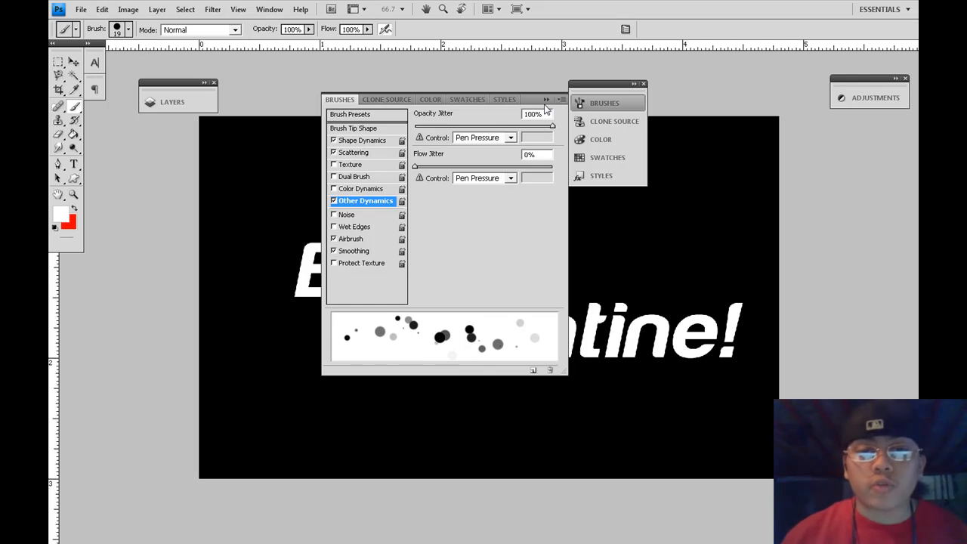
click(545, 100)
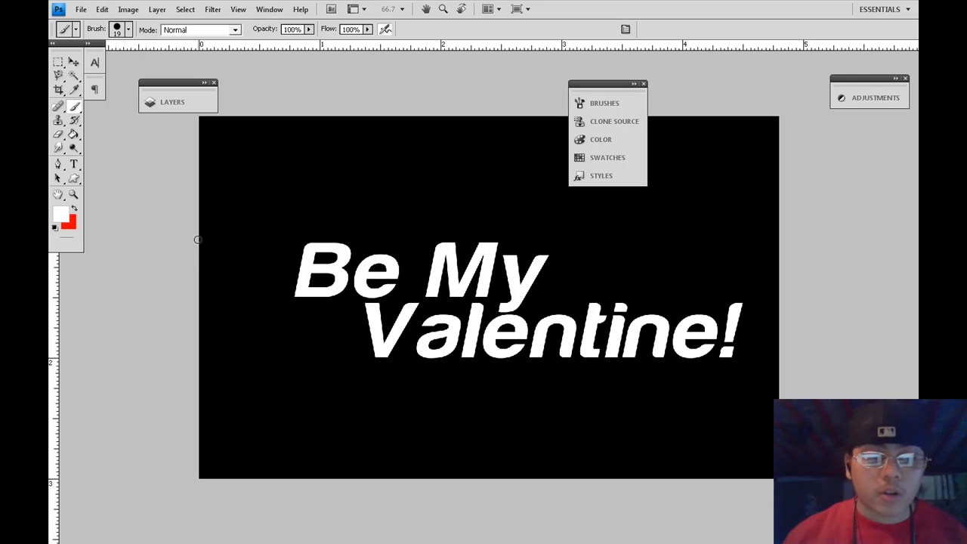
Try a wavy trail of white circles across the text and undo it
mouse_move(198, 240)
mouse_down()
mouse_move(294, 297)
mouse_move(359, 282)
mouse_move(404, 251)
mouse_move(518, 237)
mouse_move(571, 289)
mouse_move(646, 310)
mouse_move(839, 251)
mouse_up()
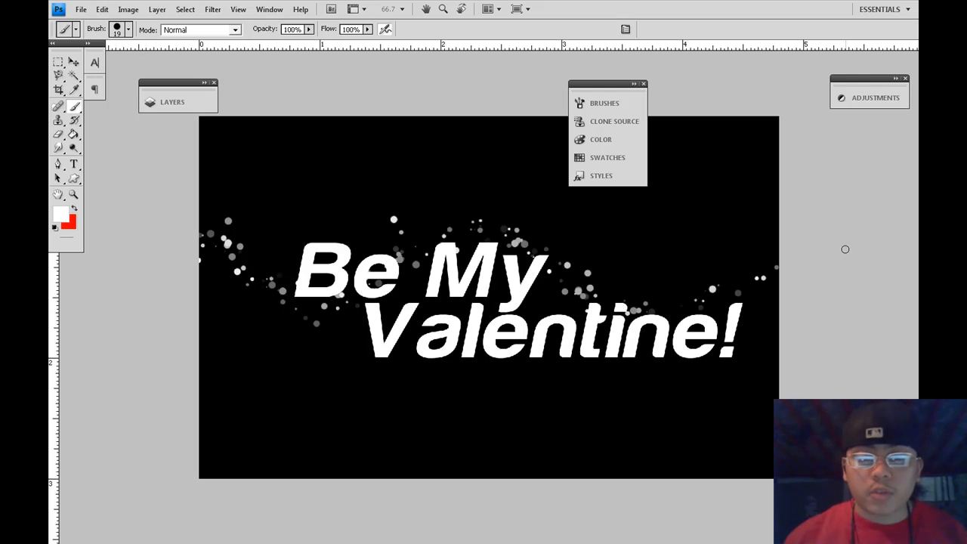
key(ctrl+alt+z)
key(ctrl+alt+z)
key(ctrl+alt+z)
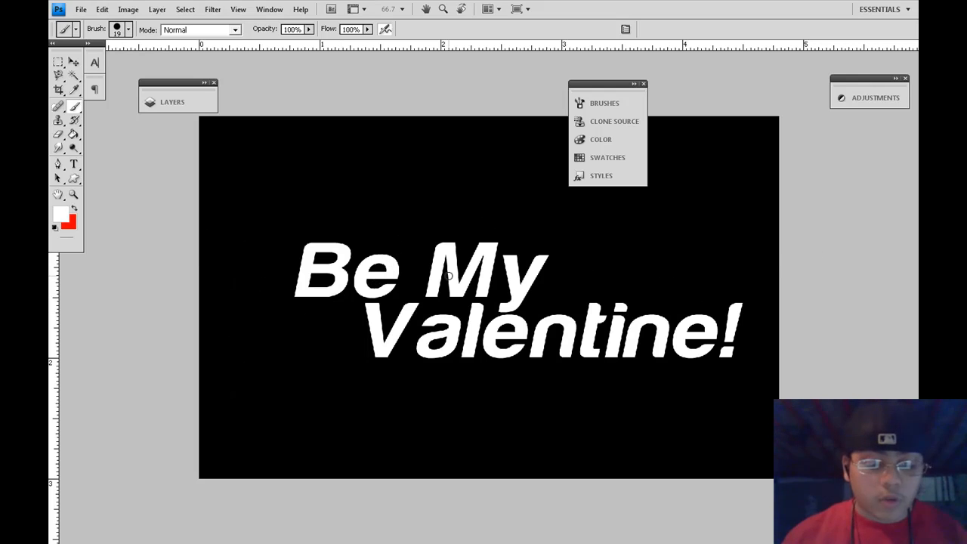
Make red the foreground colour and try a wavy trail of circles across the text, undoing the stroke
click(73, 206)
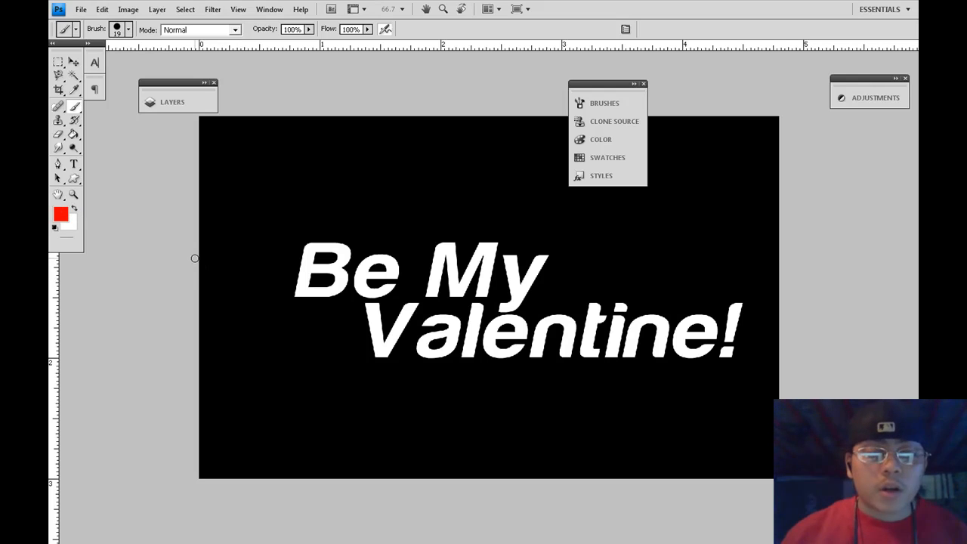
mouse_move(195, 258)
mouse_down()
mouse_move(290, 245)
mouse_move(393, 274)
mouse_move(437, 313)
mouse_move(662, 247)
mouse_move(719, 285)
mouse_move(850, 309)
mouse_up()
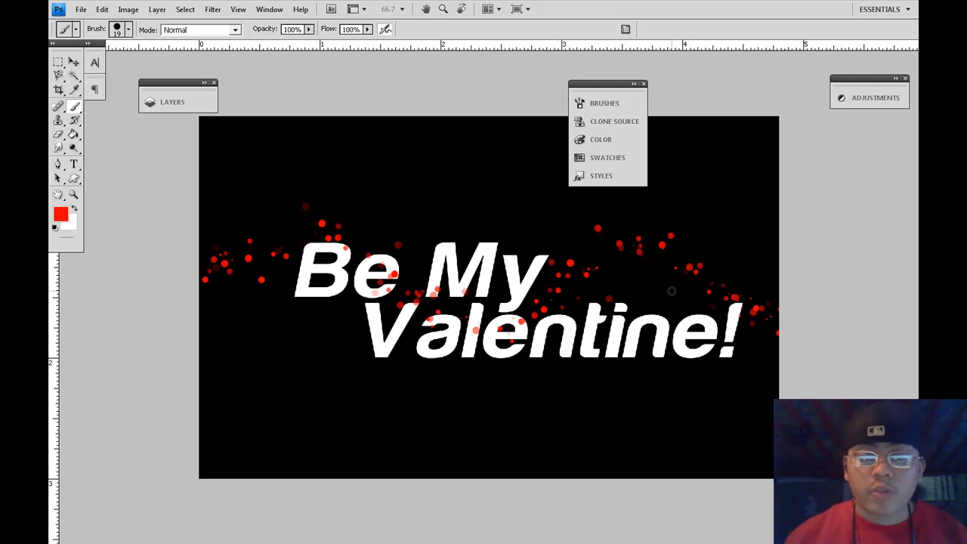
key(ctrl+z)
key(ctrl+alt+z)
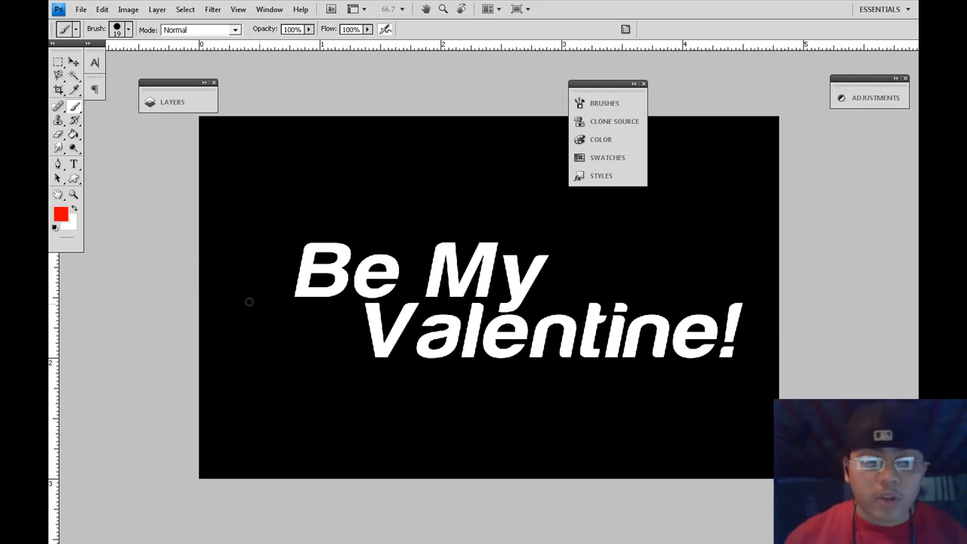
Try a denser set of crossing red circle trails over the text and undo them
mouse_move(182, 284)
mouse_down()
mouse_move(267, 248)
mouse_move(364, 288)
mouse_move(412, 325)
mouse_move(491, 322)
mouse_move(545, 284)
mouse_move(605, 264)
mouse_move(762, 321)
mouse_move(831, 313)
mouse_move(794, 279)
mouse_move(611, 326)
mouse_move(571, 322)
mouse_move(280, 231)
mouse_move(144, 304)
mouse_up()
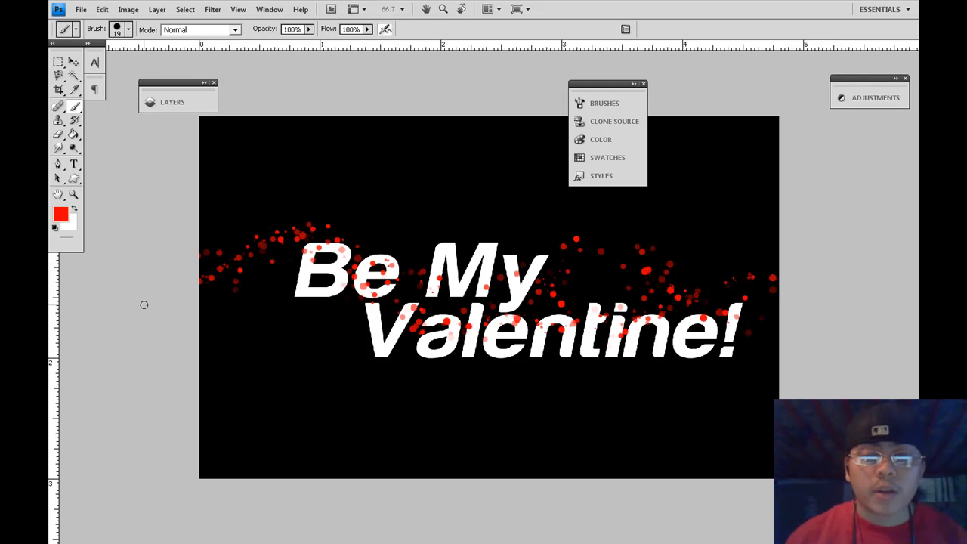
key(ctrl+z)
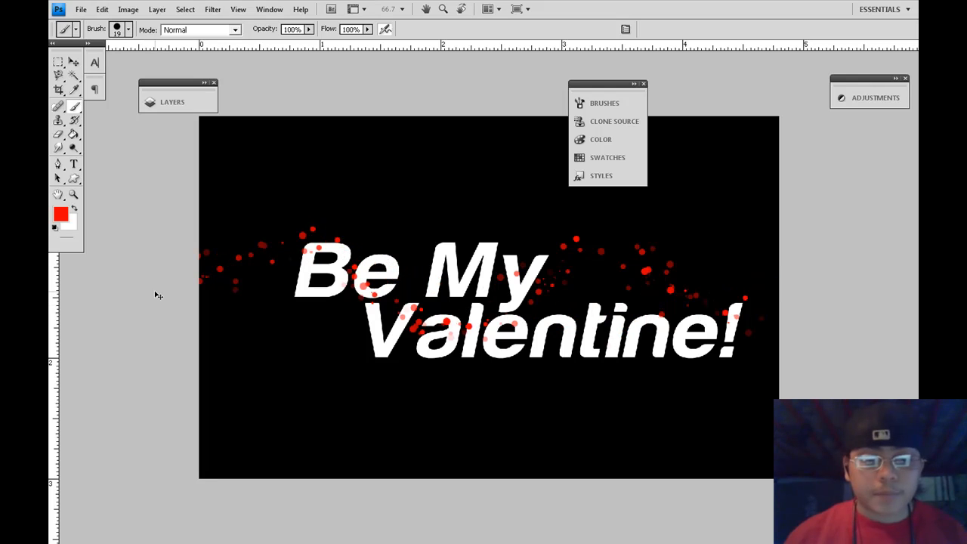
key(ctrl+alt+z)
key(ctrl+alt+z)
key(ctrl+alt+z)
Try two overlapping red circle trails across the full canvas width and undo both
mouse_move(216, 283)
mouse_down()
mouse_move(278, 267)
mouse_move(479, 322)
mouse_move(588, 295)
mouse_move(701, 344)
mouse_move(820, 295)
mouse_up()
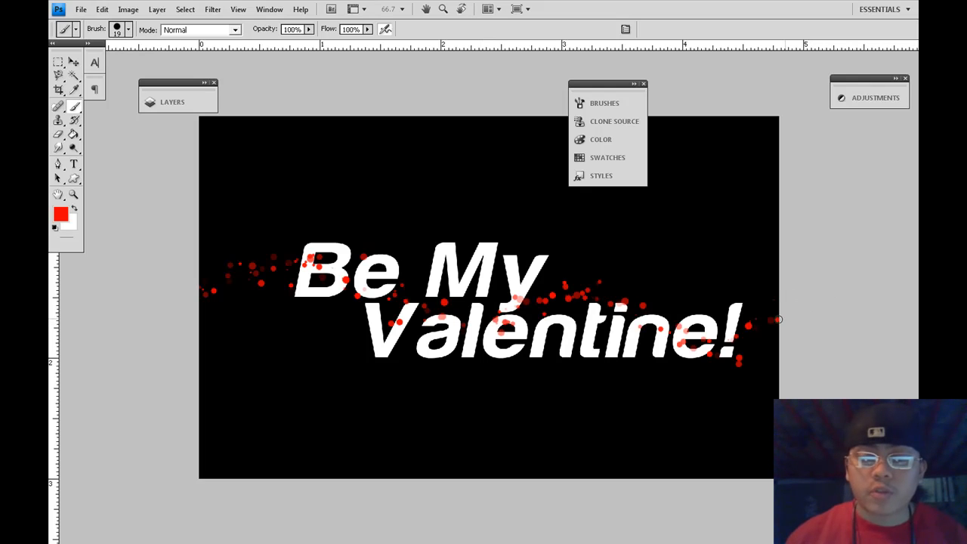
mouse_move(185, 319)
mouse_down()
mouse_move(301, 281)
mouse_move(346, 312)
mouse_move(411, 332)
mouse_move(614, 290)
mouse_move(736, 319)
mouse_move(819, 270)
mouse_up()
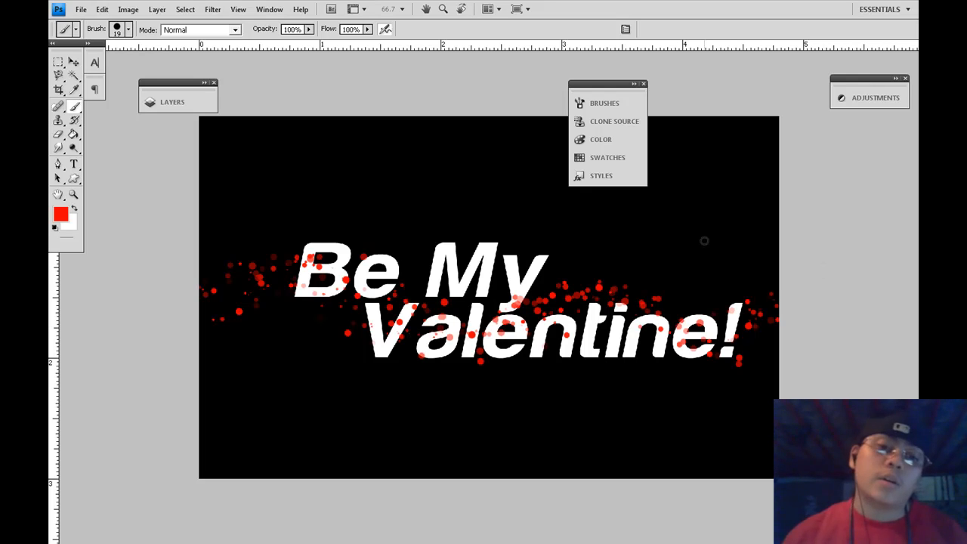
key(ctrl+alt+z)
key(ctrl+alt+z)
key(ctrl+alt+z)
key(ctrl+alt+z)
key(ctrl+alt+z)
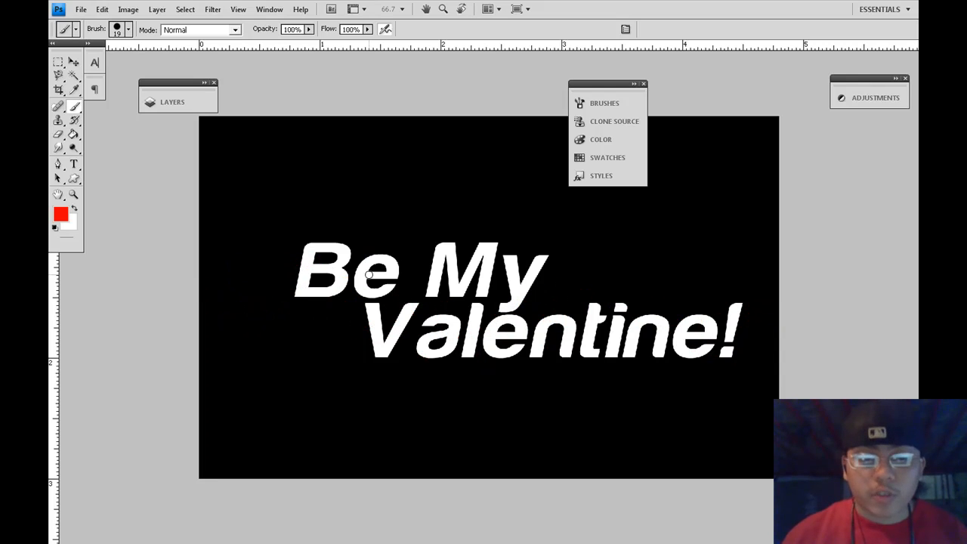
Try a trail of larger red circles across the text with a 35 px brush and undo it
key(bracketright)
key(bracketright)
key(bracketright)
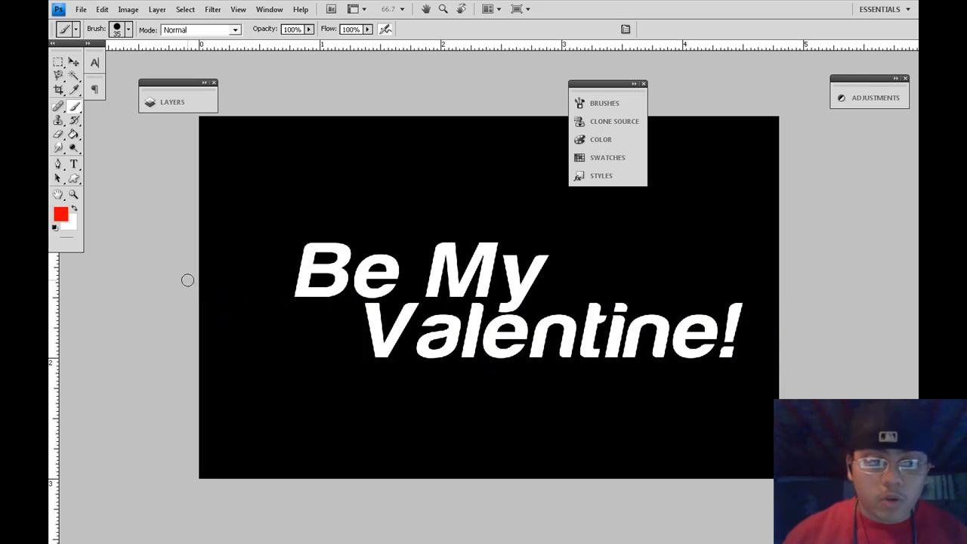
mouse_move(187, 280)
mouse_down()
mouse_move(270, 302)
mouse_move(387, 257)
mouse_move(527, 323)
mouse_move(623, 325)
mouse_up()
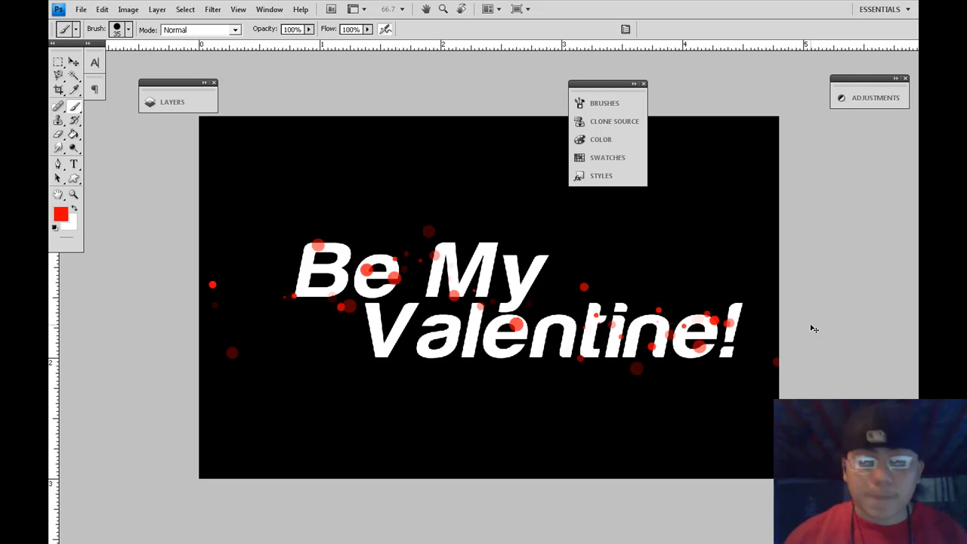
key(ctrl+z)
Reduce the brush to 15 px and paint a wavy trail of red circles across the text
key(bracketleft)
mouse_move(204, 305)
mouse_down()
mouse_move(266, 315)
mouse_move(332, 268)
mouse_move(399, 248)
mouse_move(550, 321)
mouse_move(610, 328)
mouse_move(762, 309)
mouse_move(817, 318)
mouse_up()
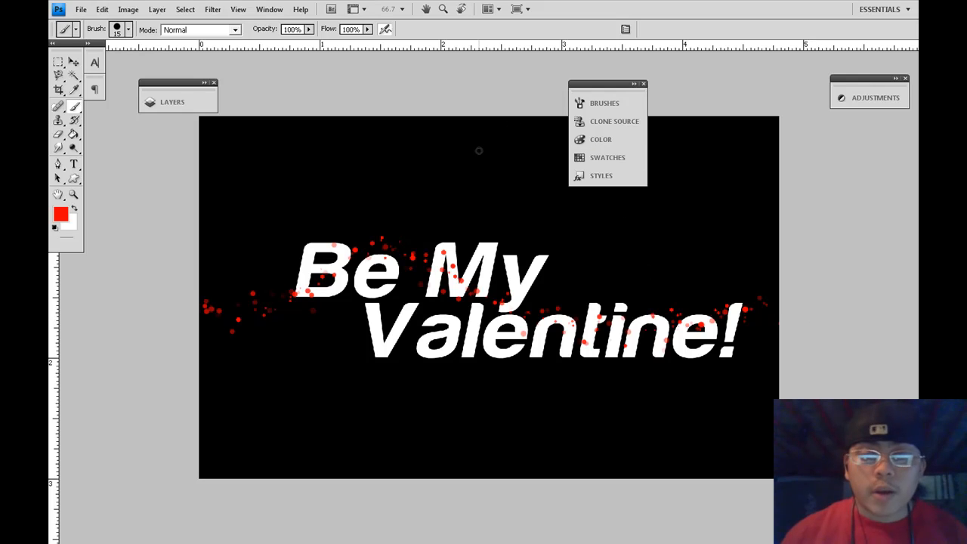
Move the "brush circles" layer below both text layers, directly above the Background
click(179, 102)
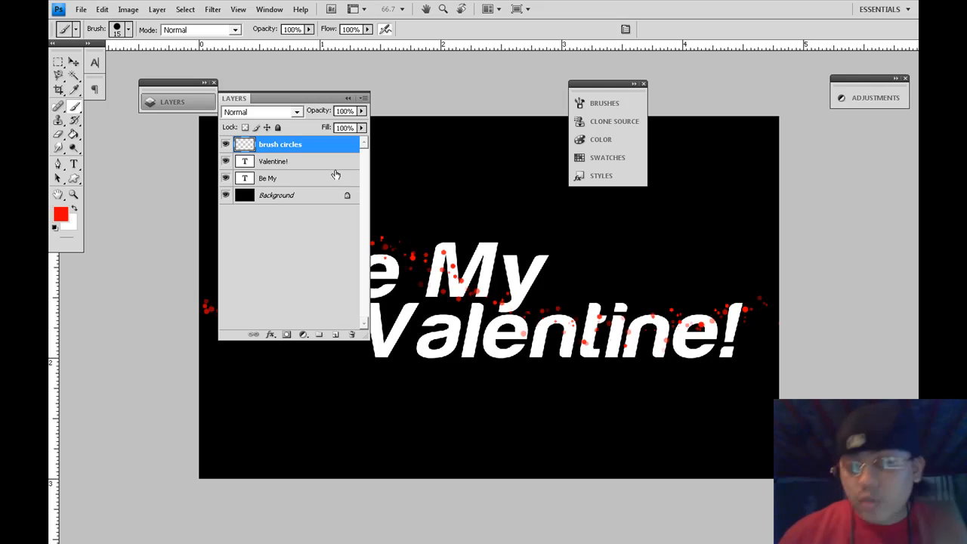
drag(335, 146, 327, 189)
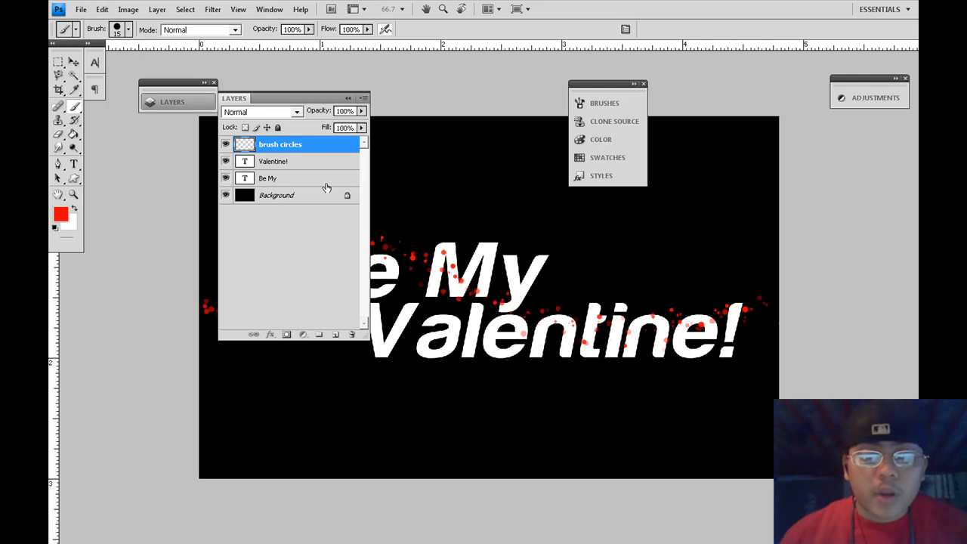
drag(331, 148, 319, 180)
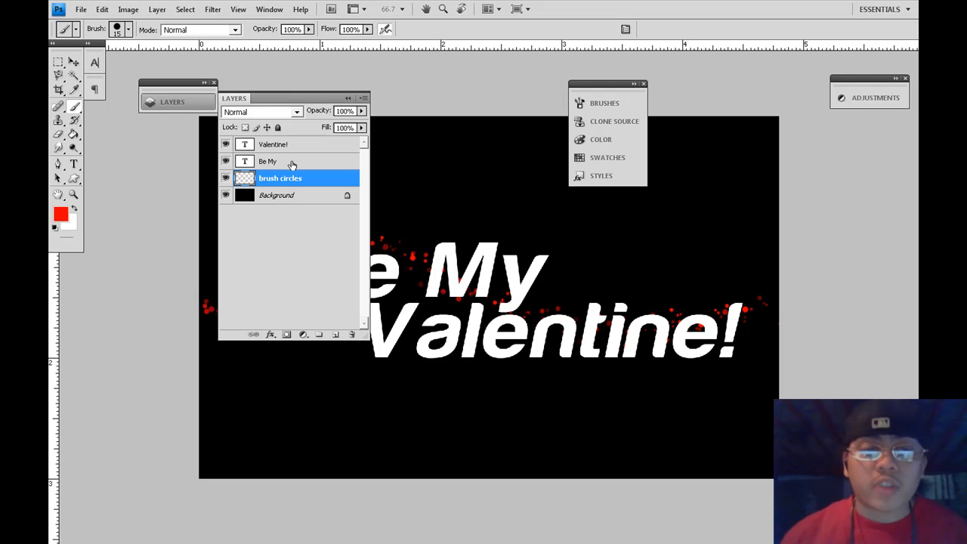
Open the layer style options of the "Be My" layer and close the floating Brushes panel group
click(291, 165)
key(space)
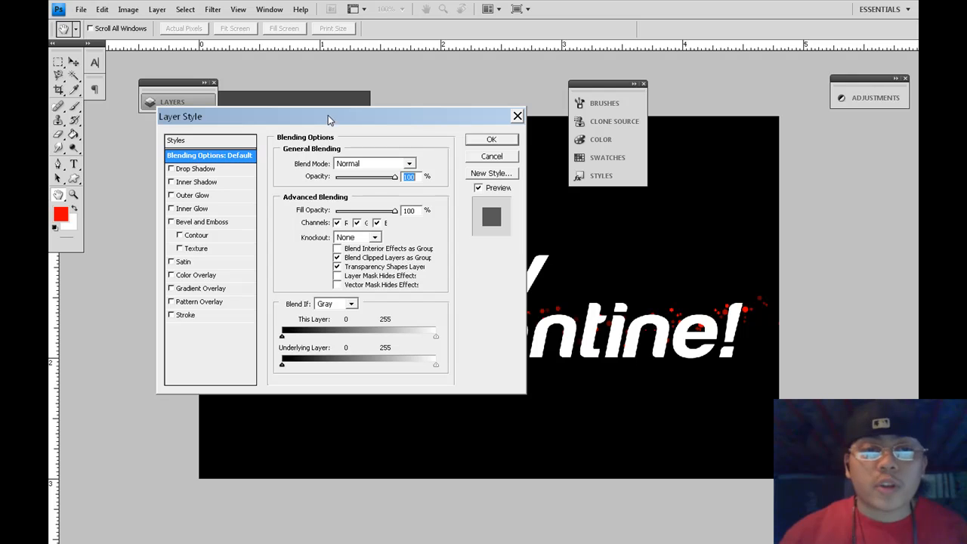
drag(329, 113, 796, 198)
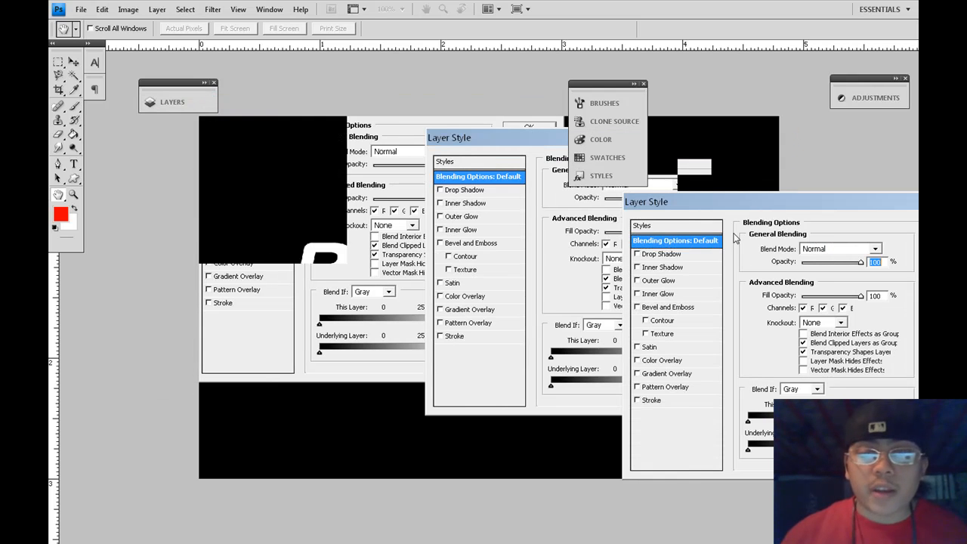
click(643, 84)
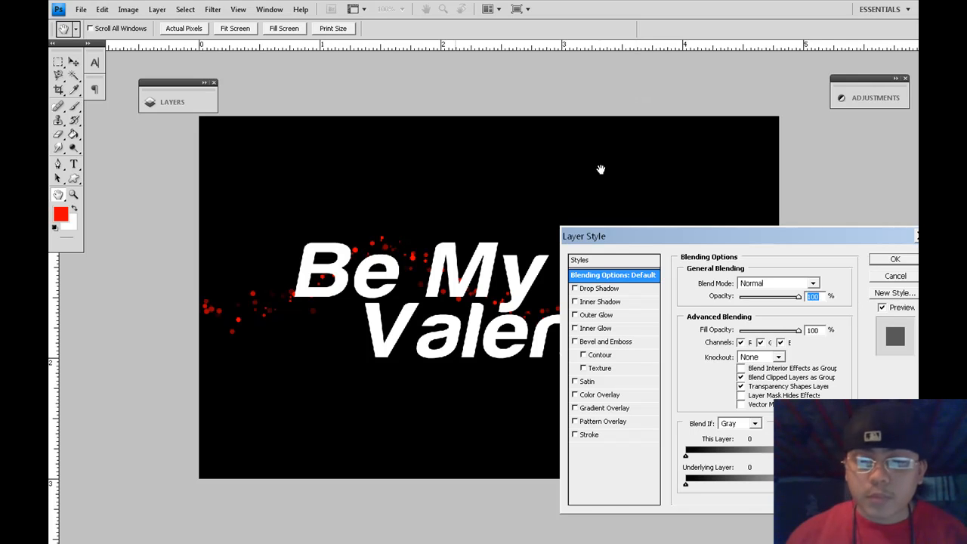
key(ctrl+plus)
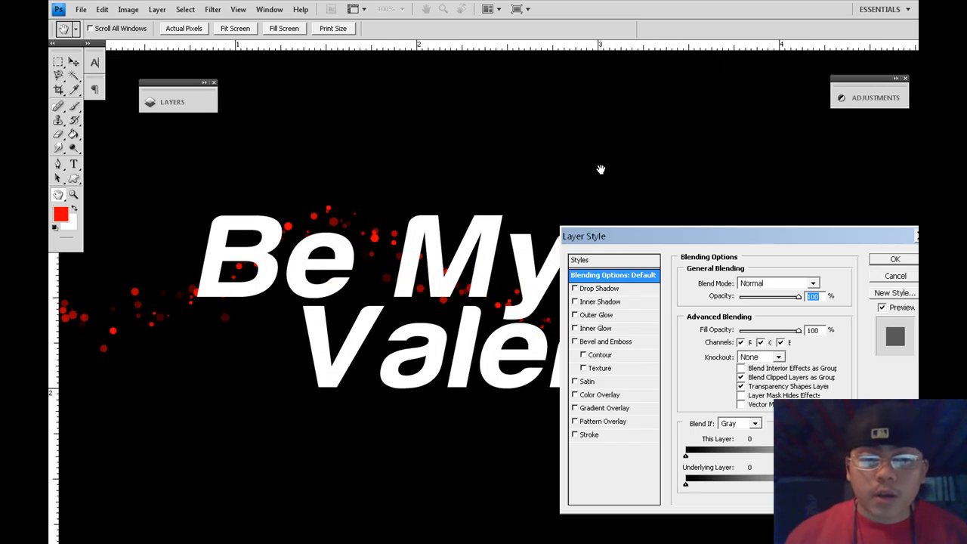
drag(666, 228, 668, 200)
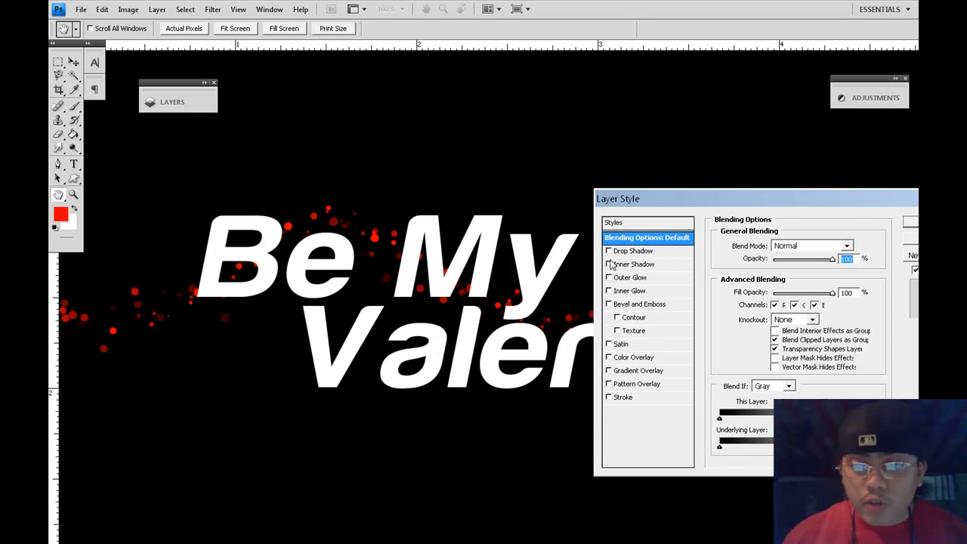
Add an Inner Shadow to the "Be My" layer with distance 0 px and size 10 px
click(635, 265)
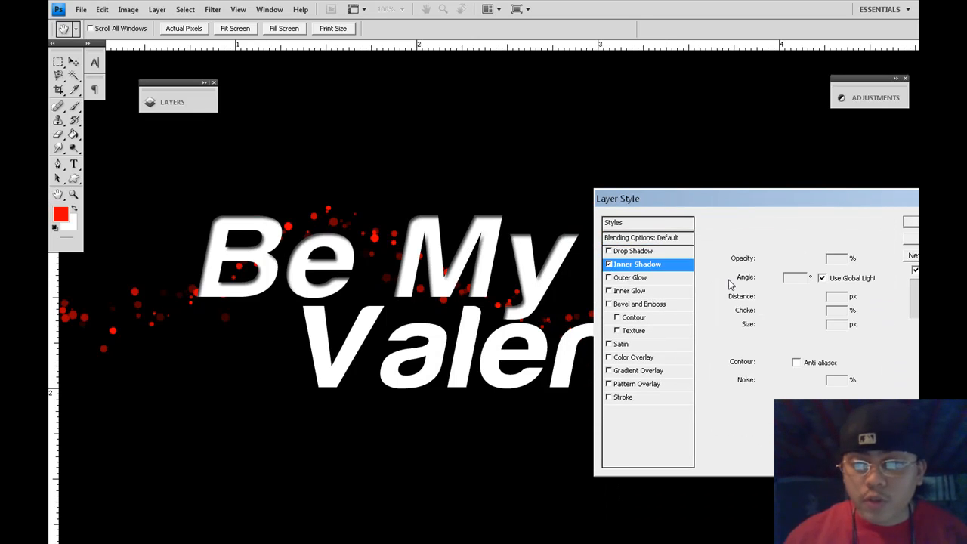
drag(765, 298, 758, 299)
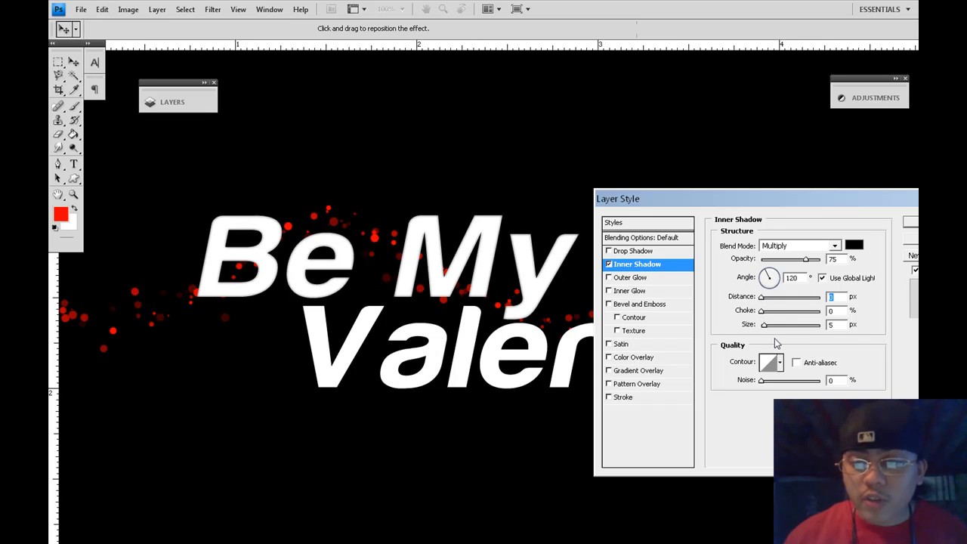
double_click(833, 325)
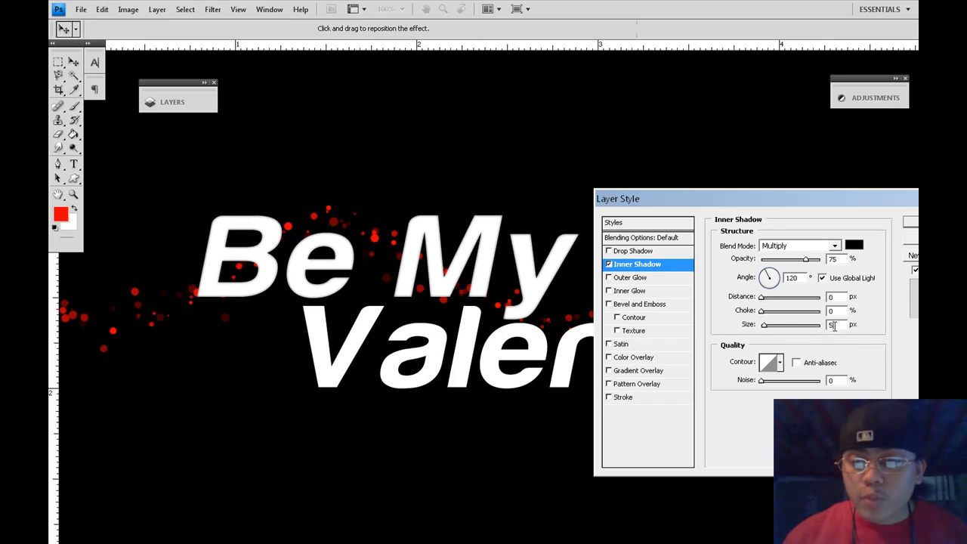
text(10)
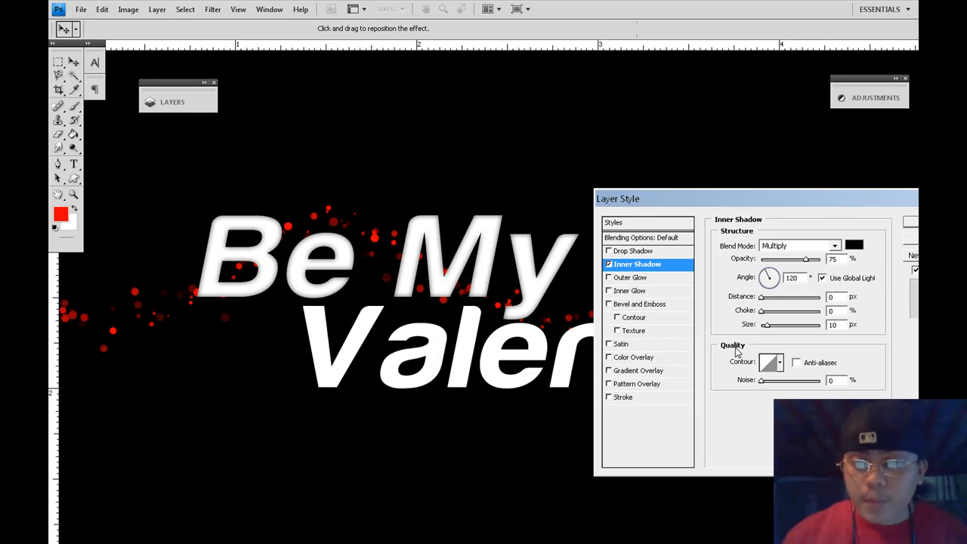
Try beige, dark grey and pale lavender Gradient Overlay presets on the "Be My" text, and switch the overlay off
click(609, 370)
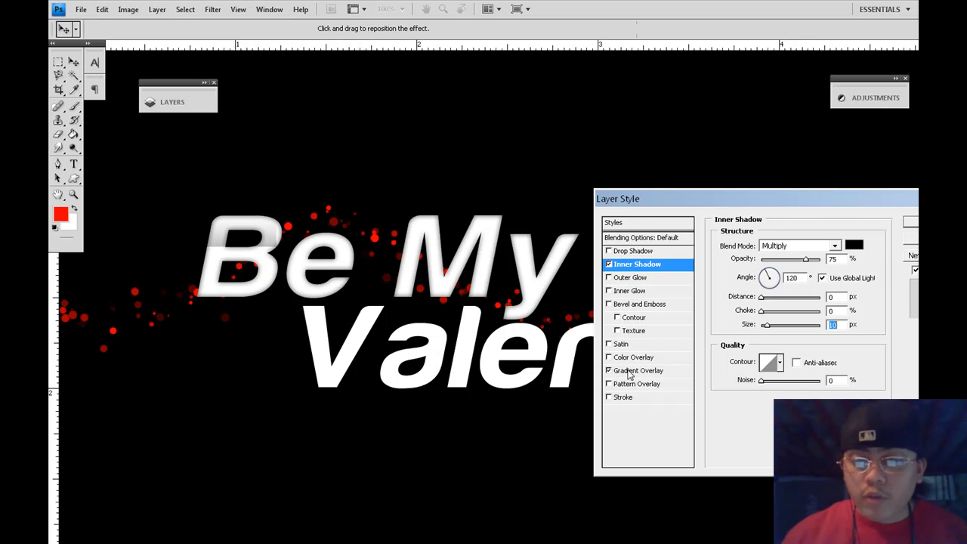
click(631, 371)
click(834, 272)
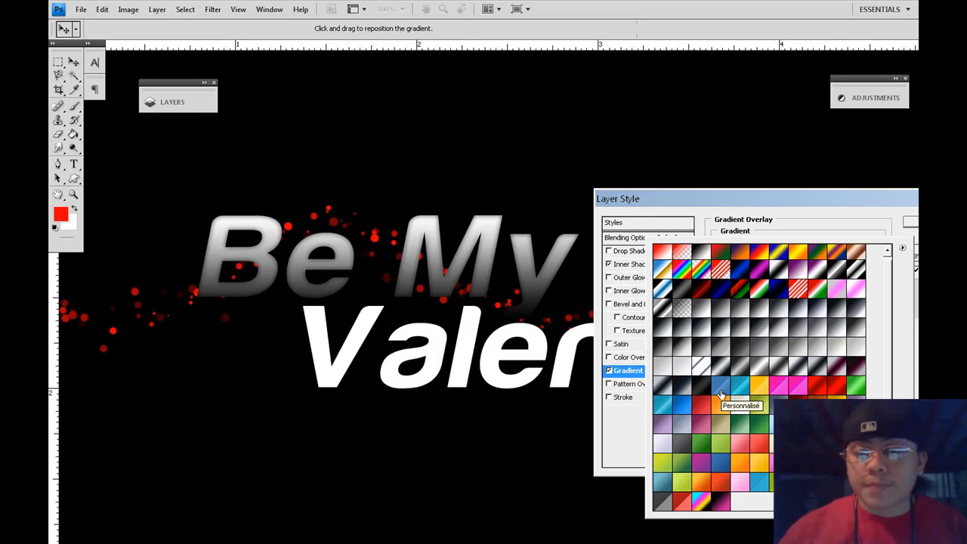
click(769, 442)
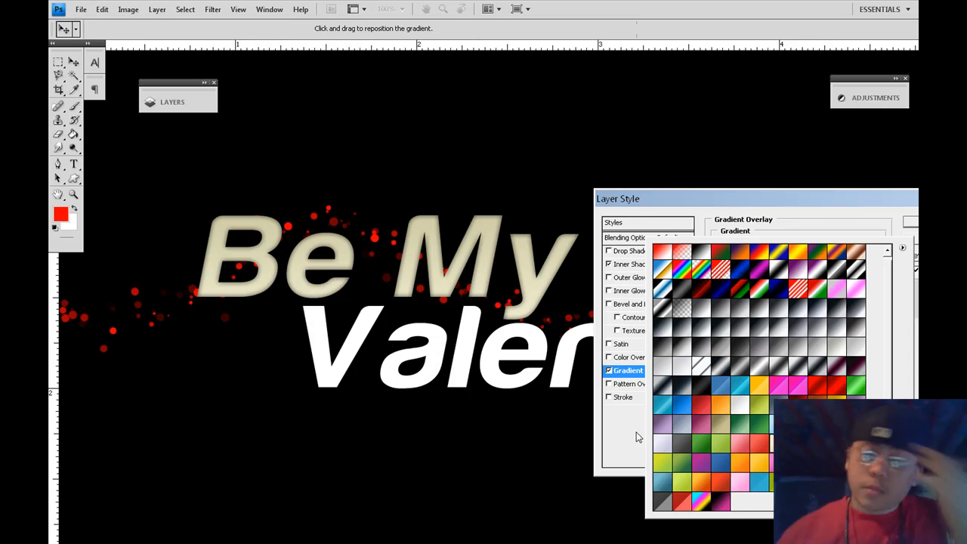
click(688, 366)
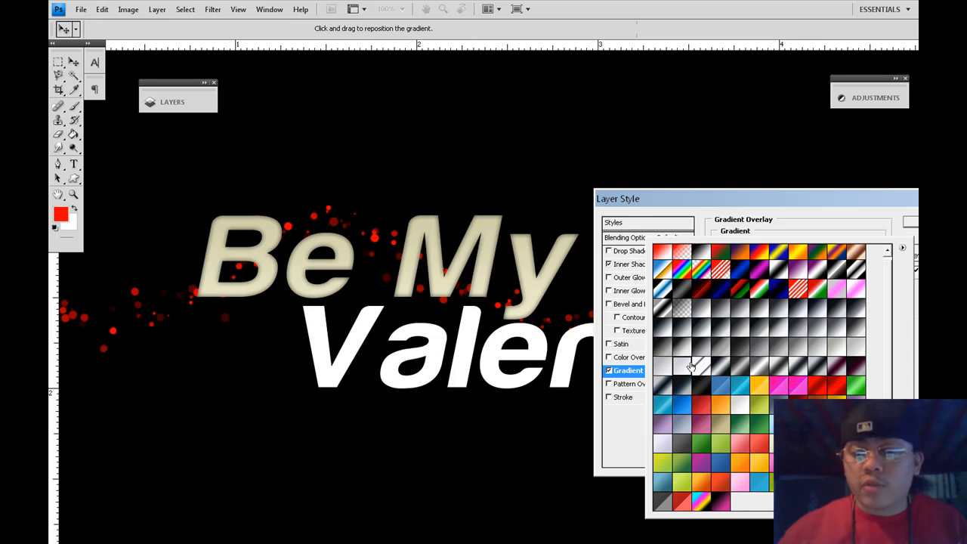
click(677, 447)
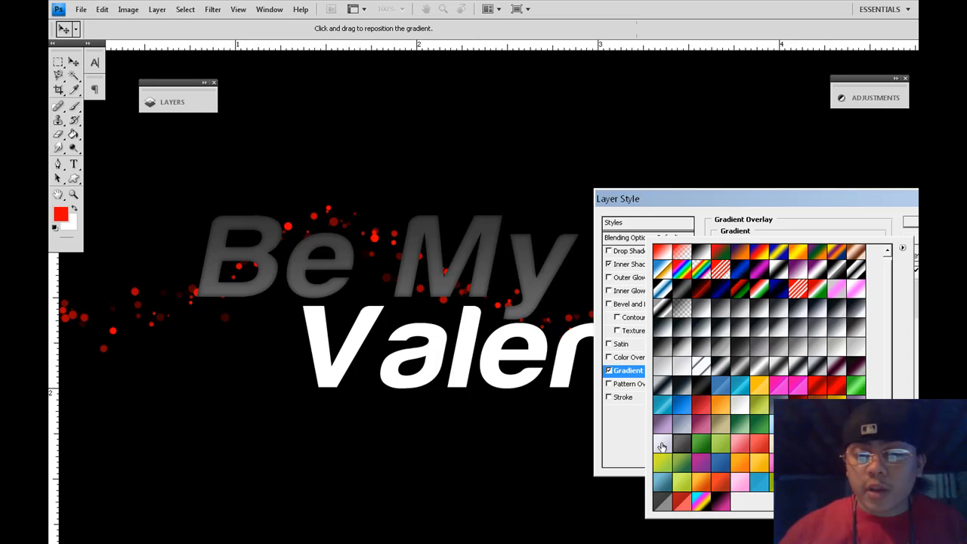
click(662, 444)
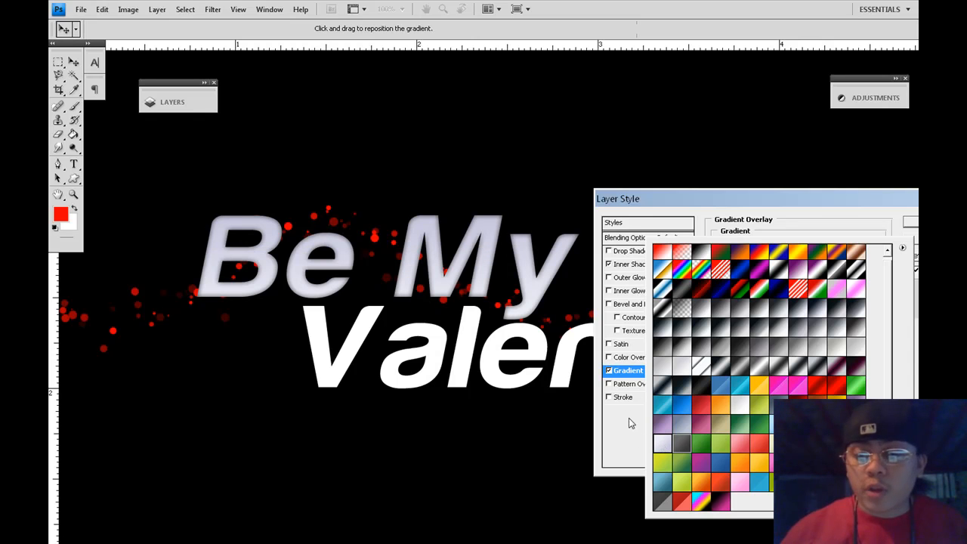
click(609, 371)
click(609, 370)
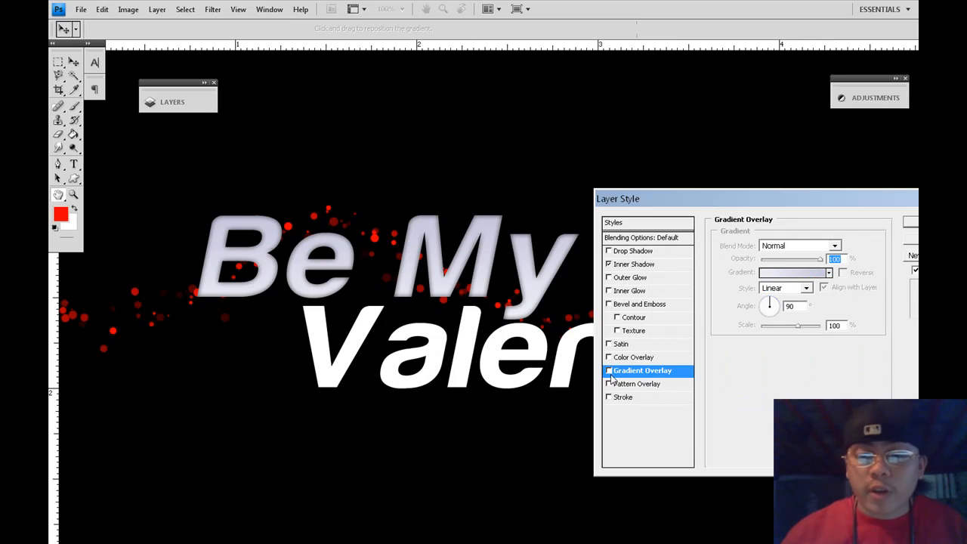
Add a 1 px Stroke to the "Be My" text with the Gradient fill type and a grey-and-white metallic preset
click(624, 398)
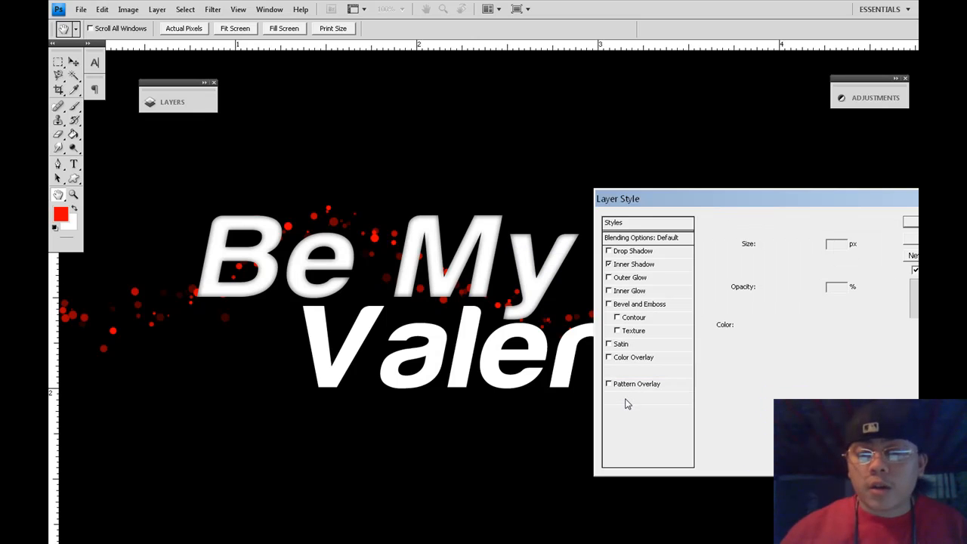
click(790, 308)
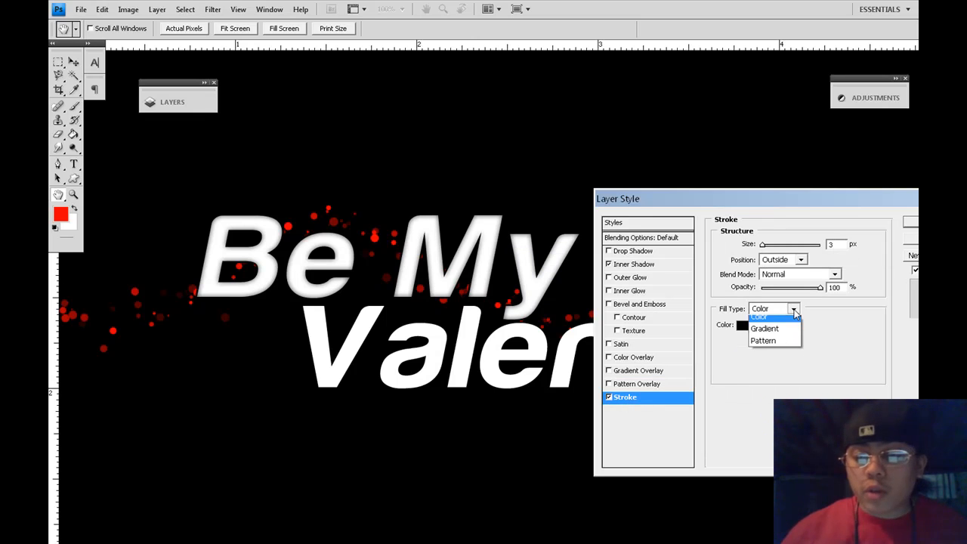
click(770, 326)
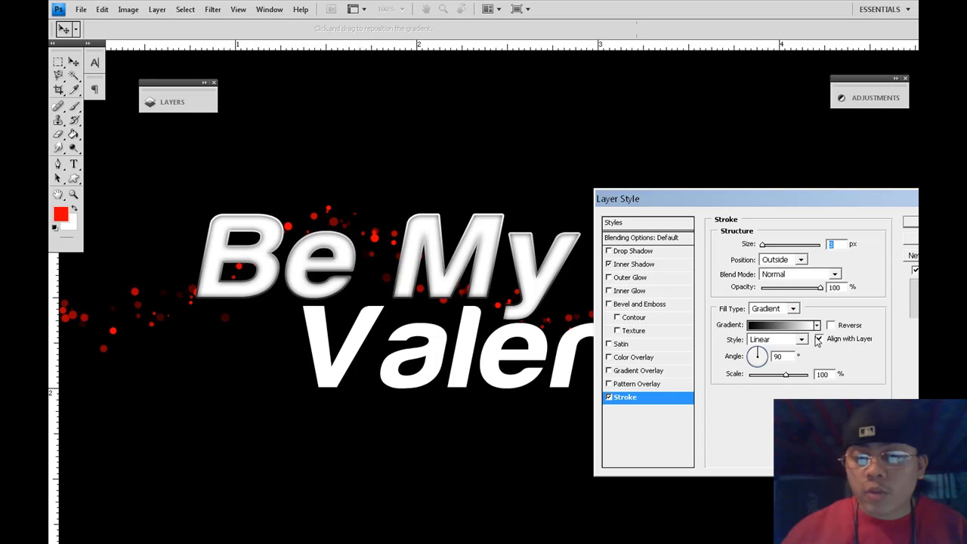
click(817, 325)
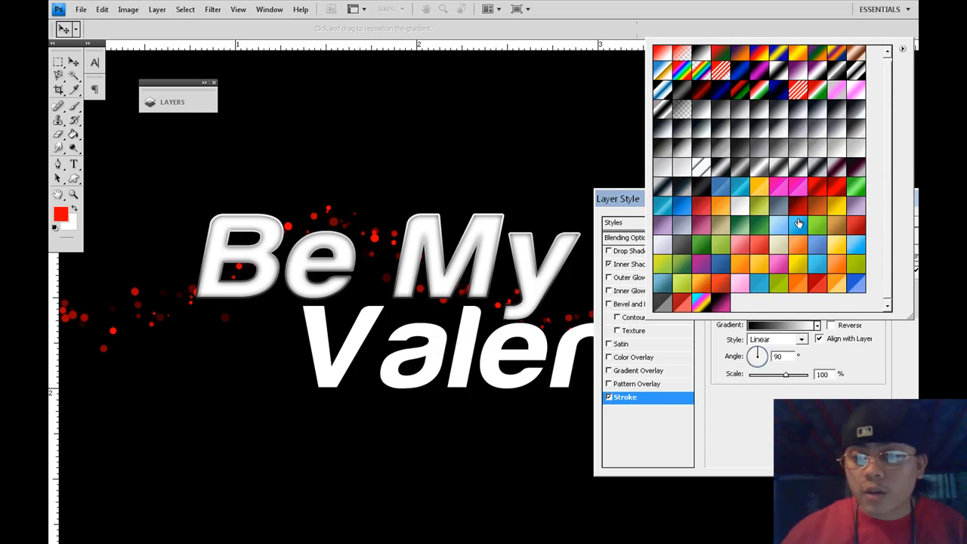
click(763, 169)
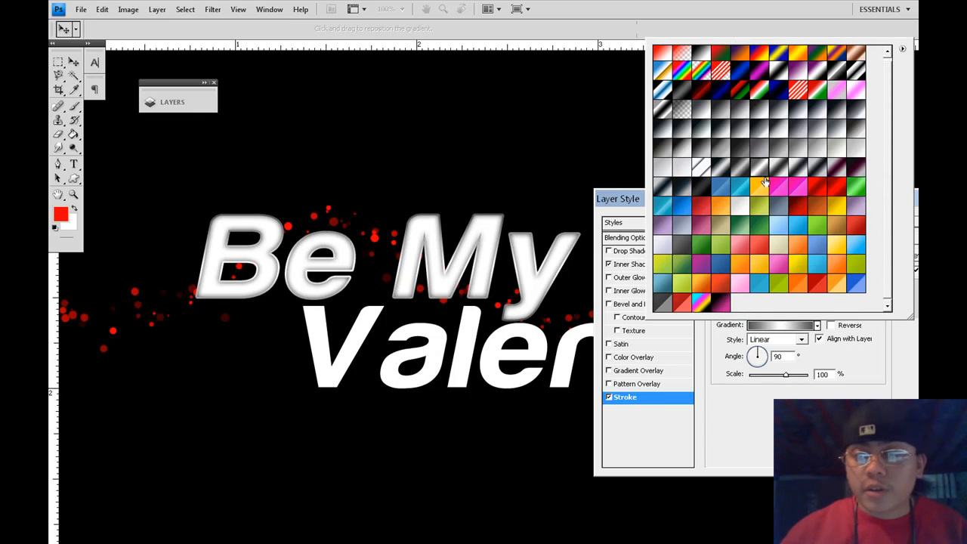
click(769, 404)
double_click(833, 245)
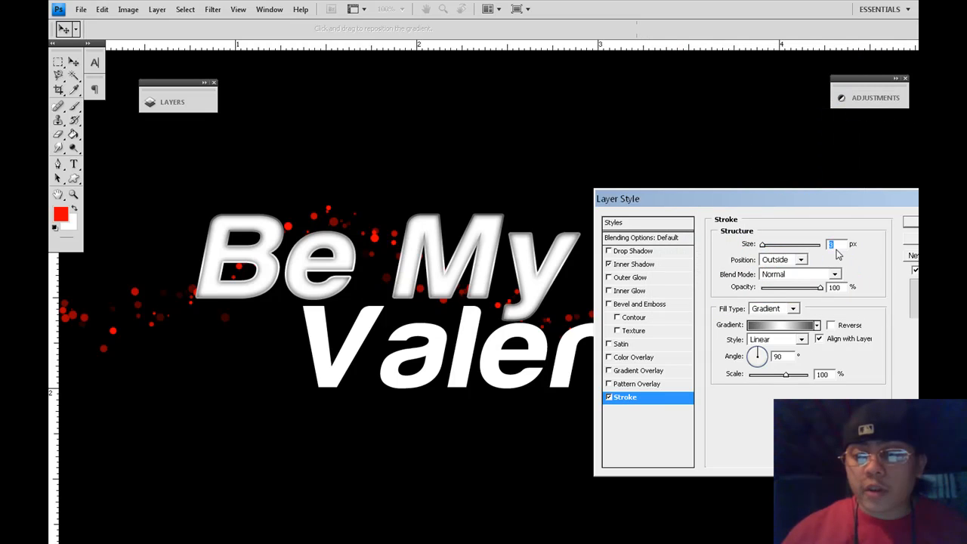
text(1)
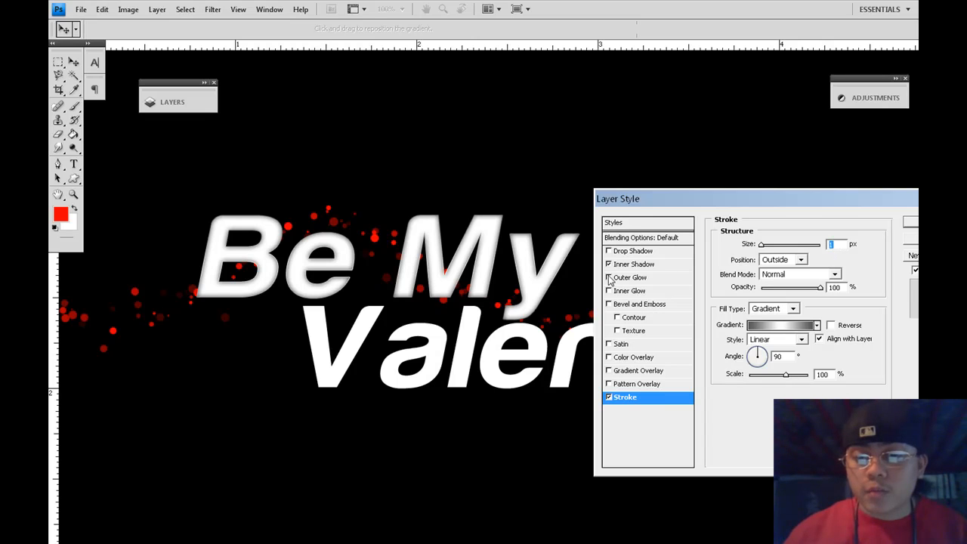
Add Bevel and Emboss to the "Be My" text with a size of 60 px and enable its Contour
click(637, 304)
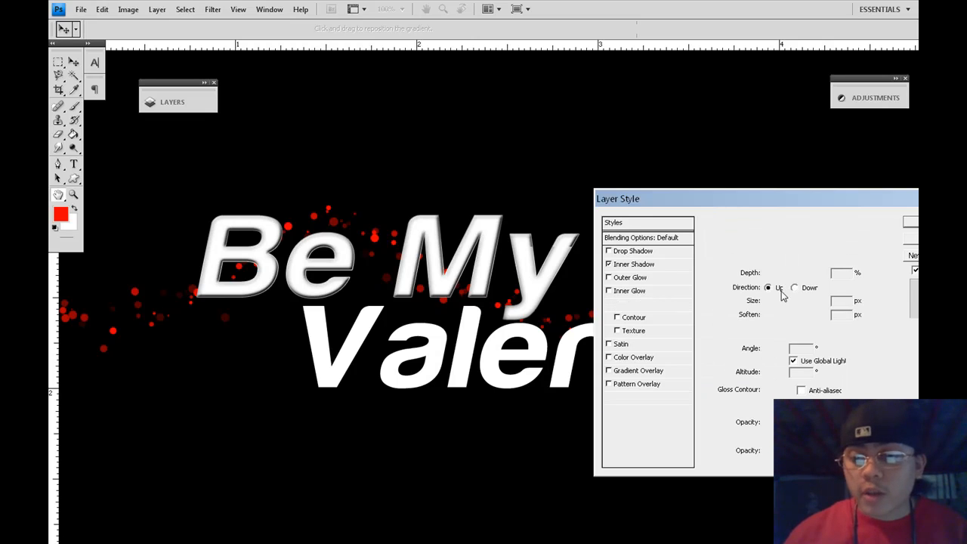
drag(770, 301, 785, 308)
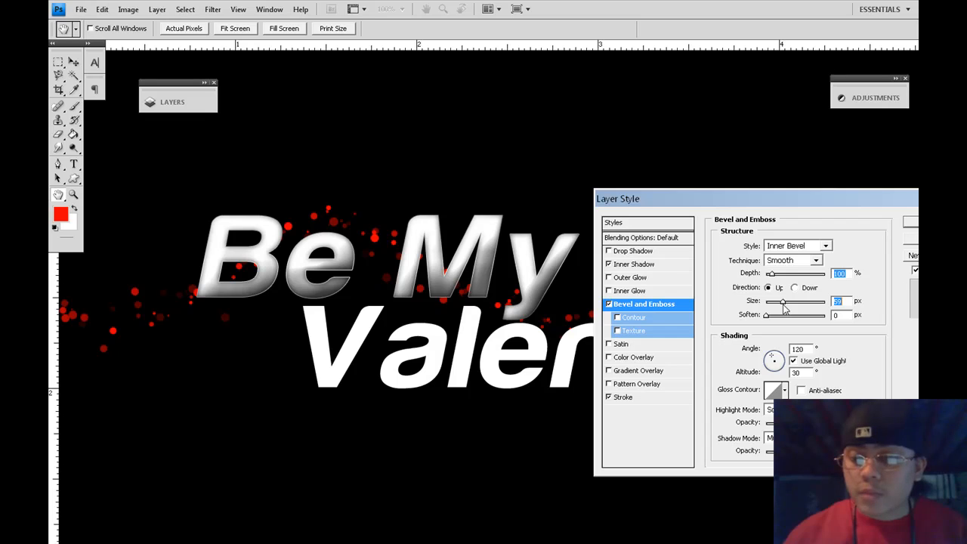
text(60)
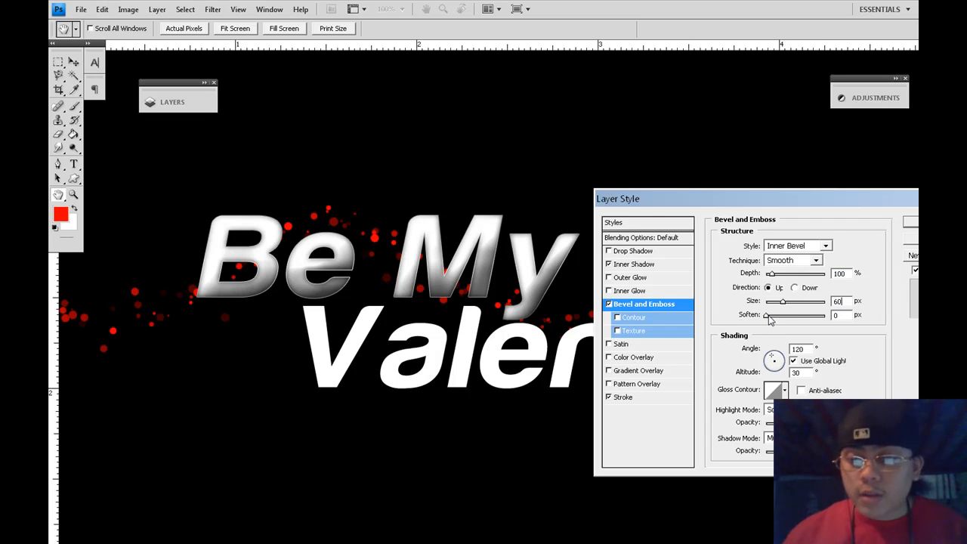
click(618, 318)
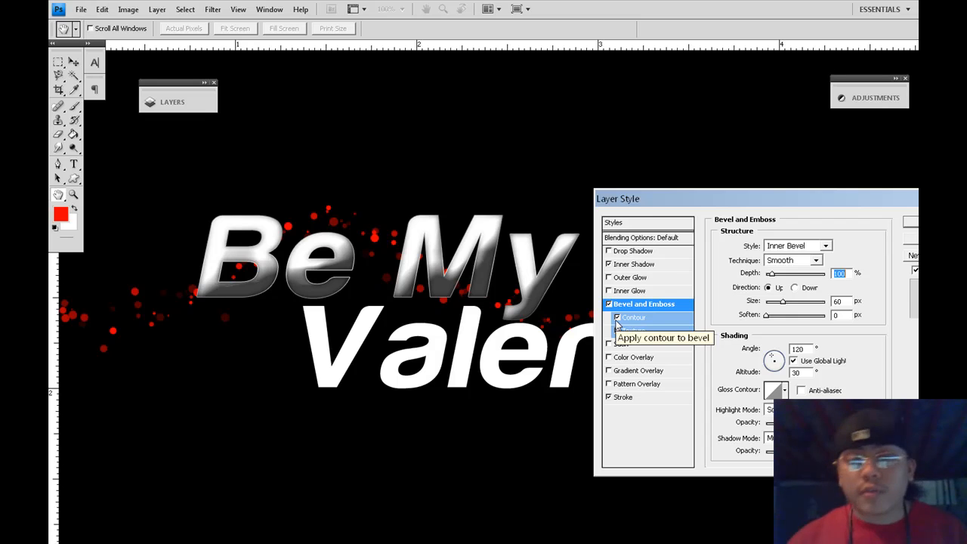
click(656, 318)
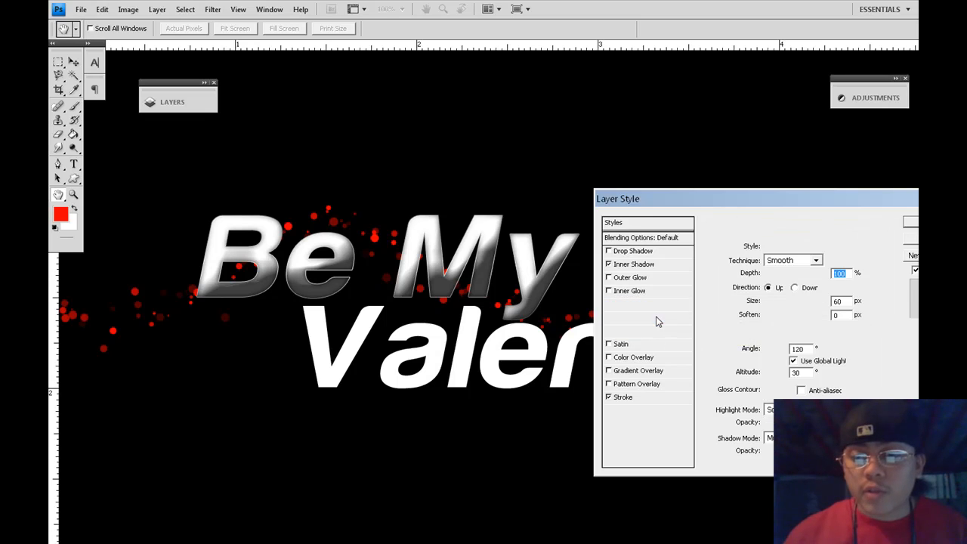
Enable the Gradient Overlay, compare red and dark grey presets, and apply the near-white light grey preset
click(626, 371)
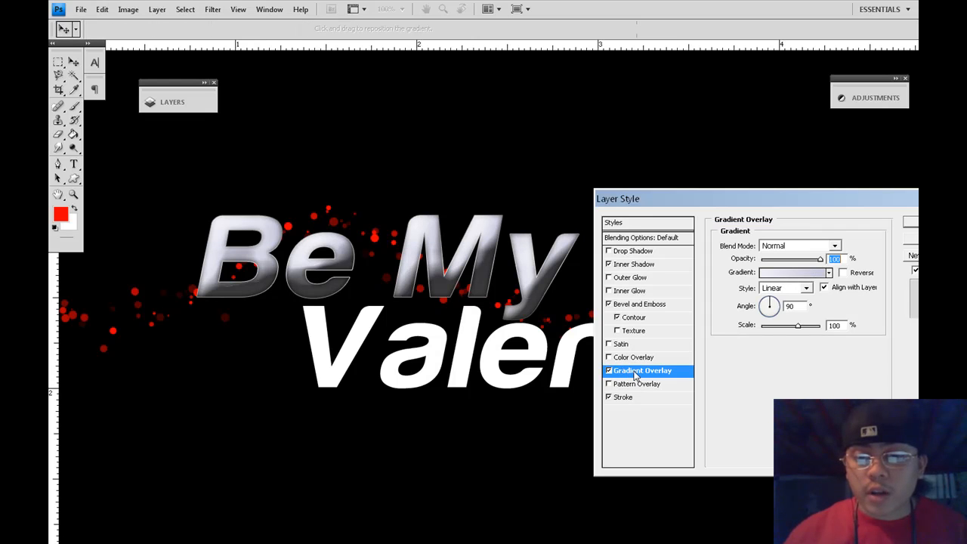
click(830, 273)
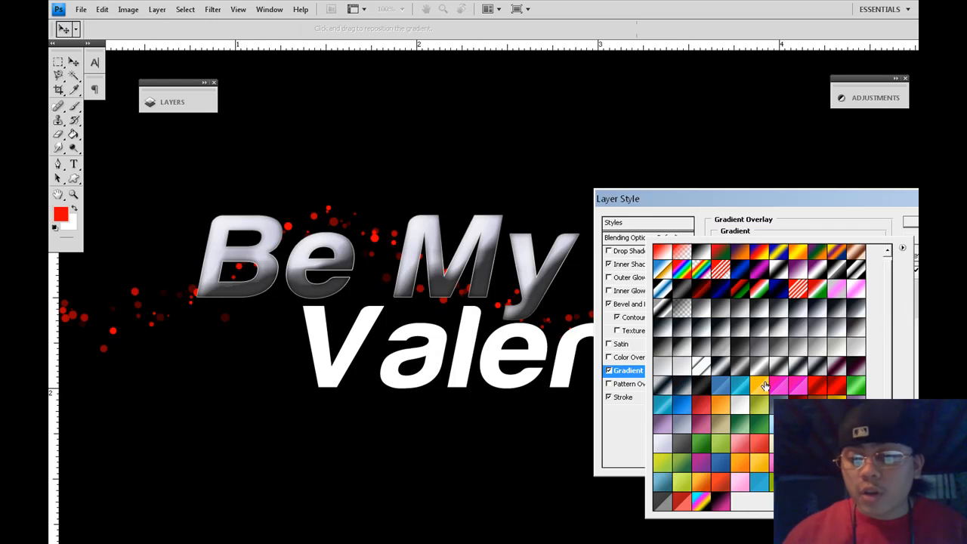
click(817, 385)
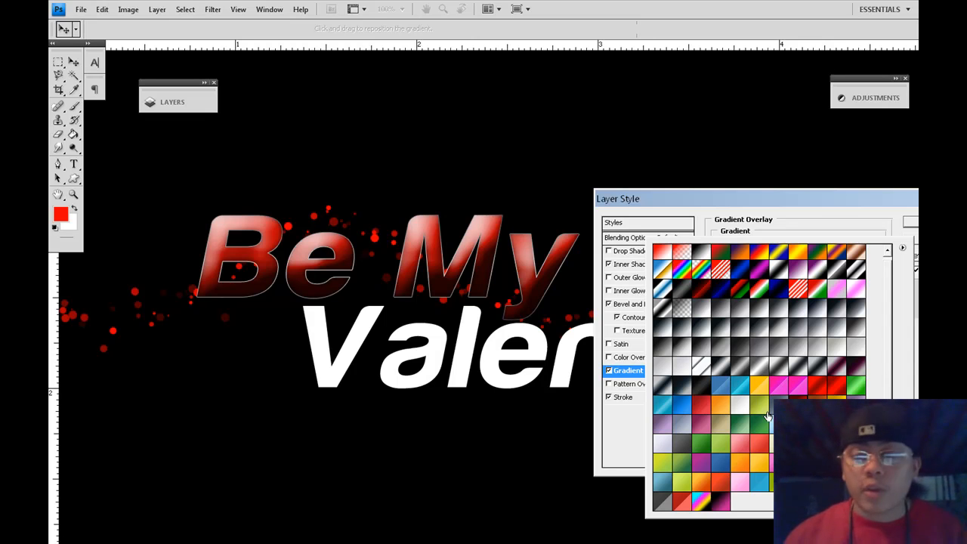
click(680, 446)
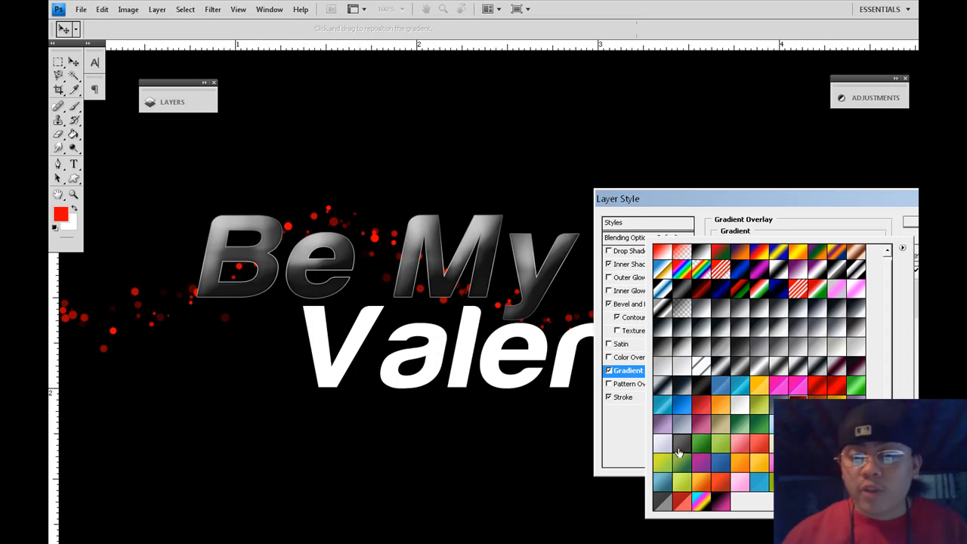
click(682, 367)
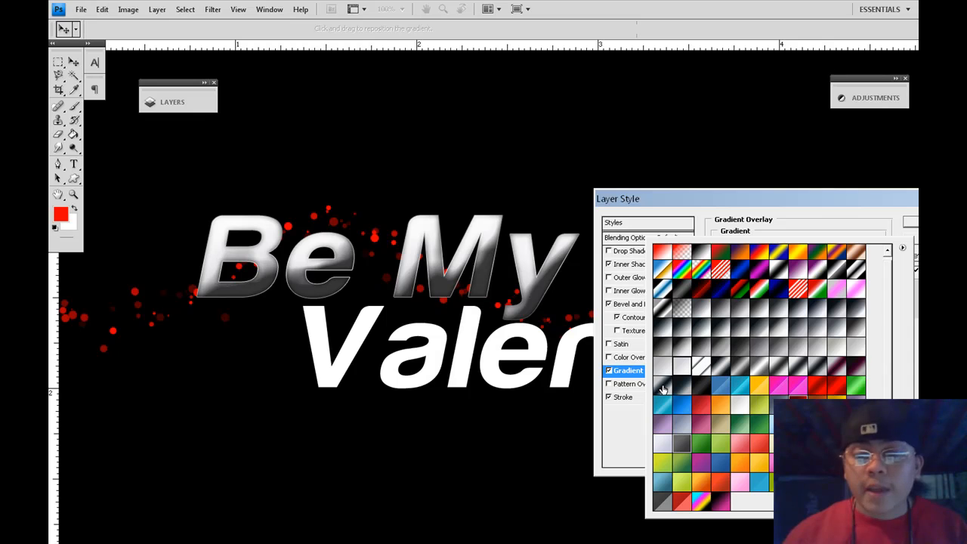
click(618, 393)
Change the Stroke's gradient to the bright-and-dark red preset
click(621, 396)
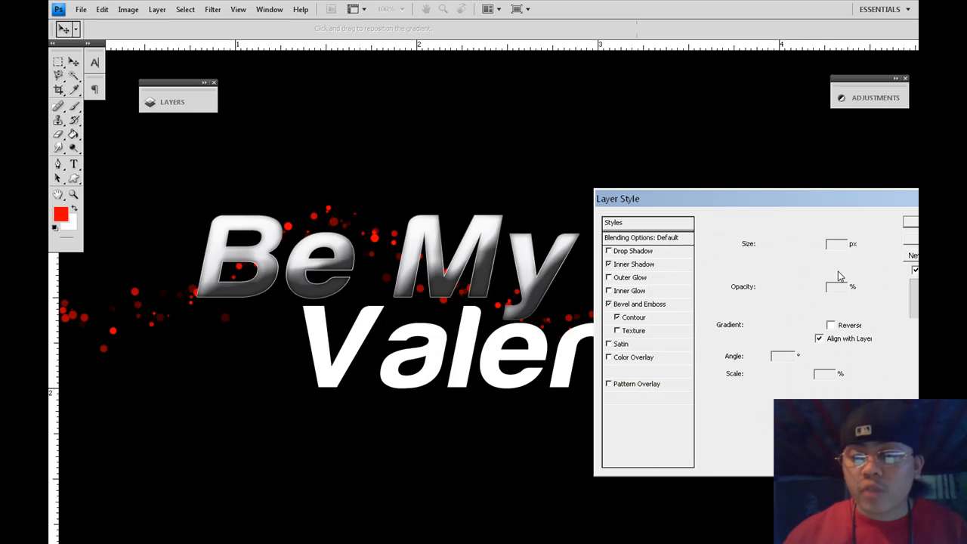
click(817, 326)
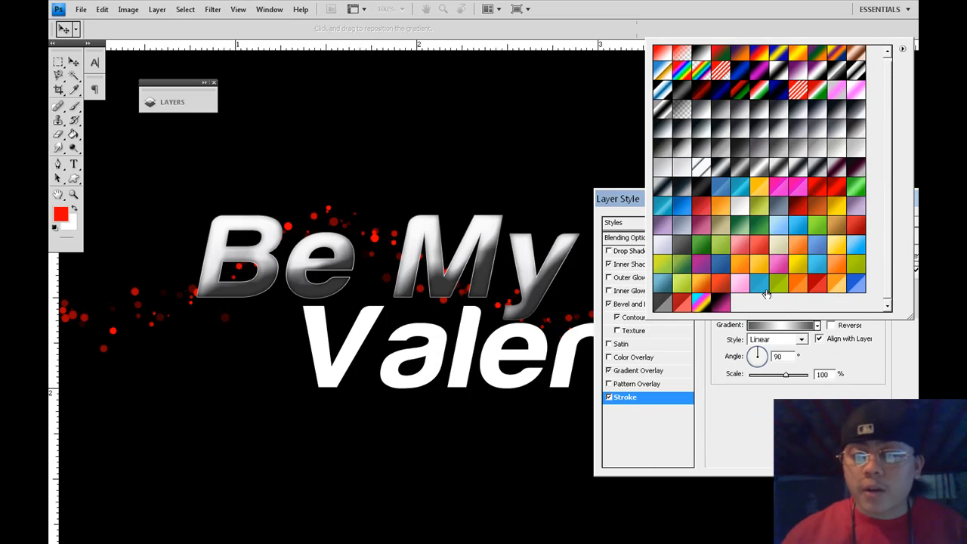
click(825, 198)
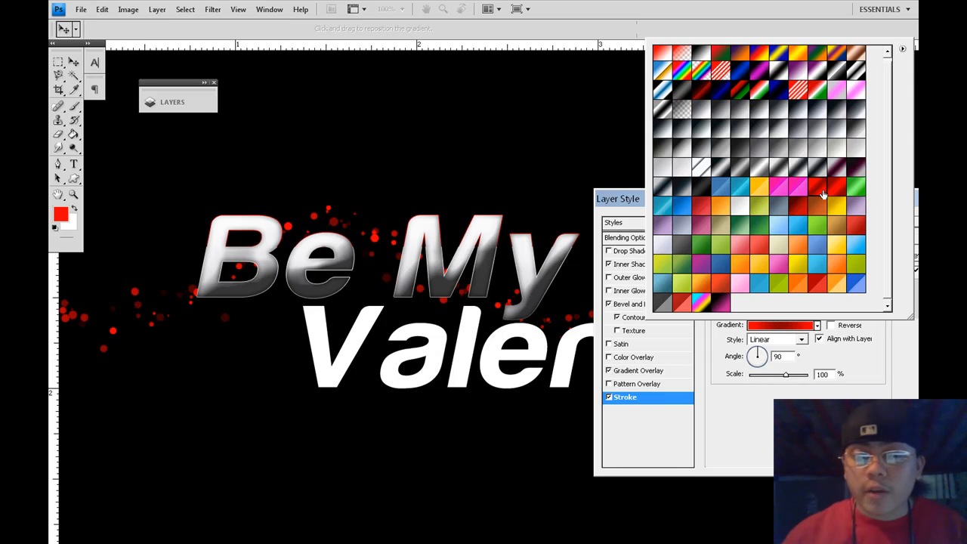
click(712, 414)
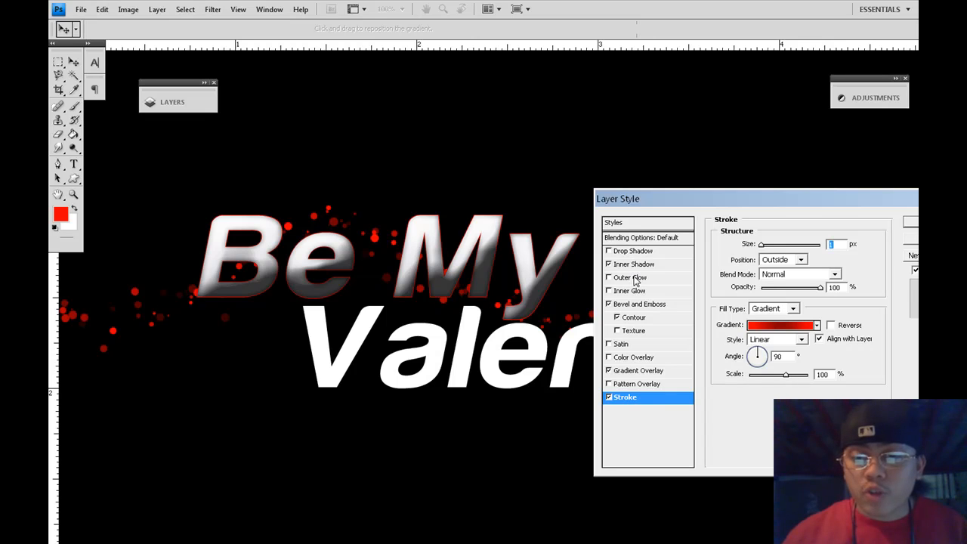
Enable Outer Glow on the "Be My" text and set its glow colour to pure red, ff0000
click(632, 277)
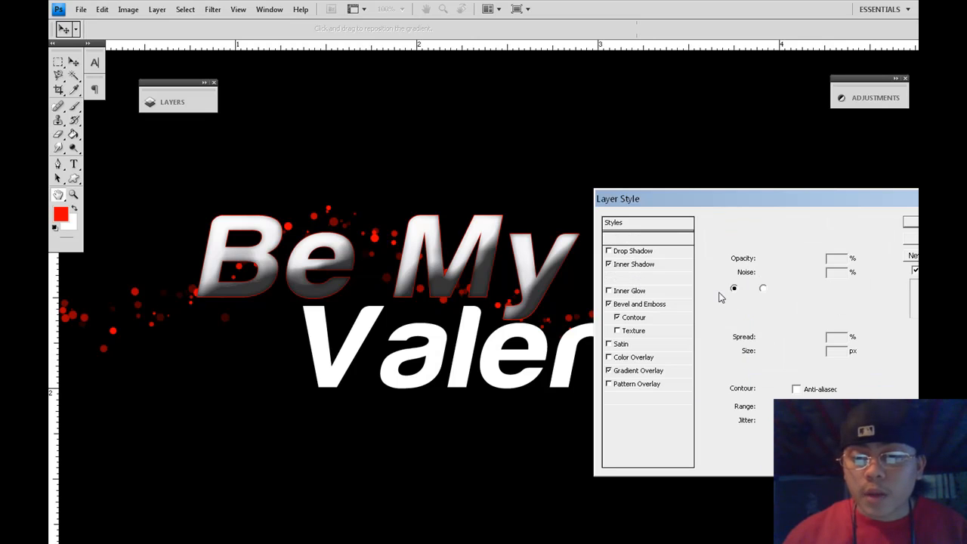
click(744, 292)
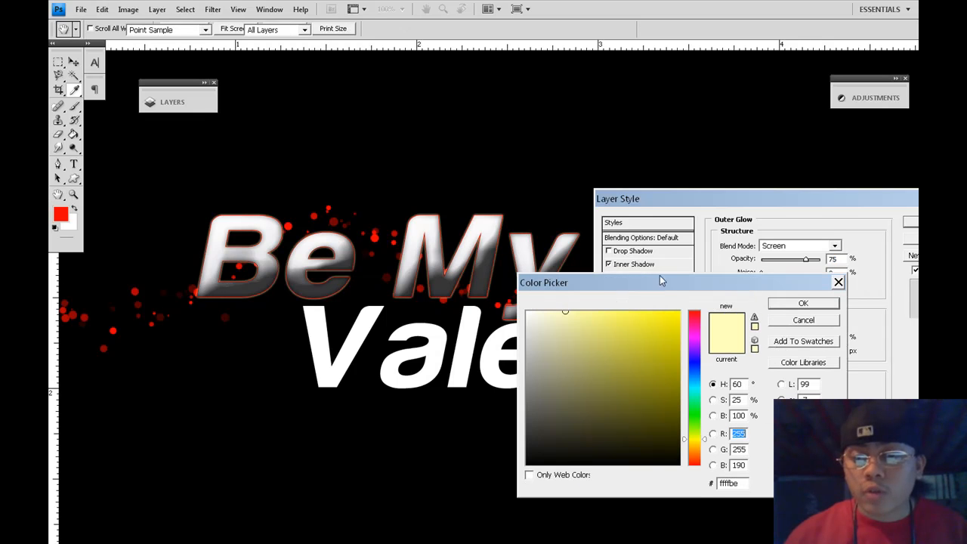
drag(701, 327, 695, 306)
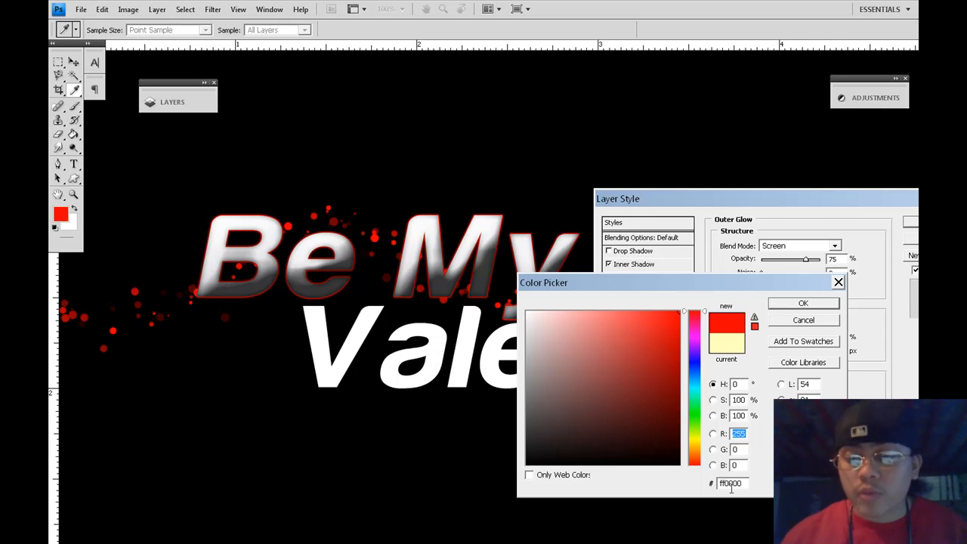
click(803, 305)
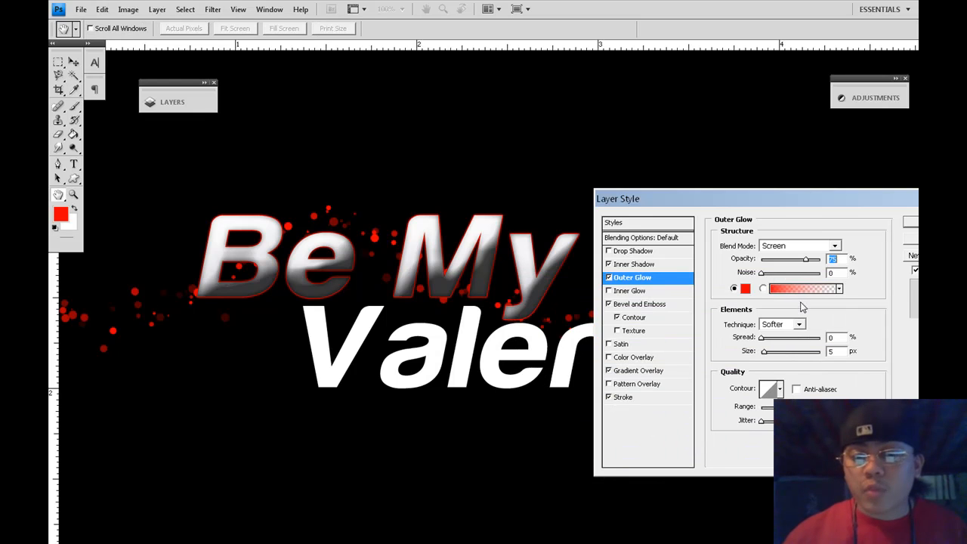
Set the Outer Glow's size to 20 px and opacity to 20%, and apply the "Be My" layer style
drag(767, 355, 772, 356)
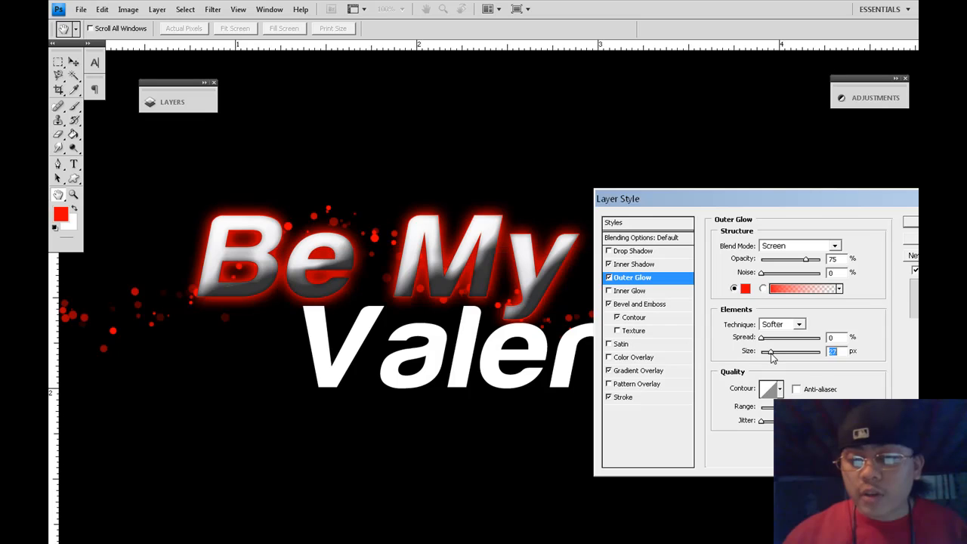
text(20)
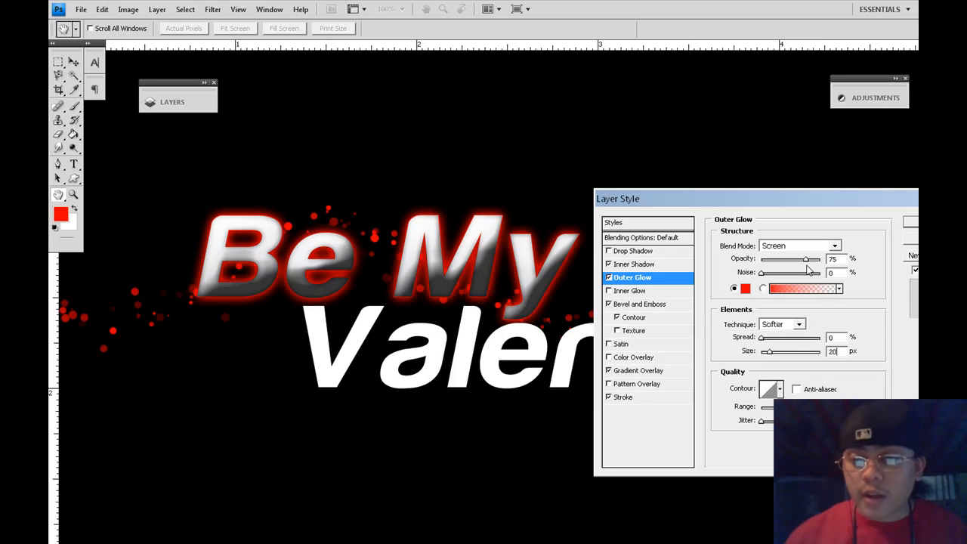
drag(809, 262, 773, 272)
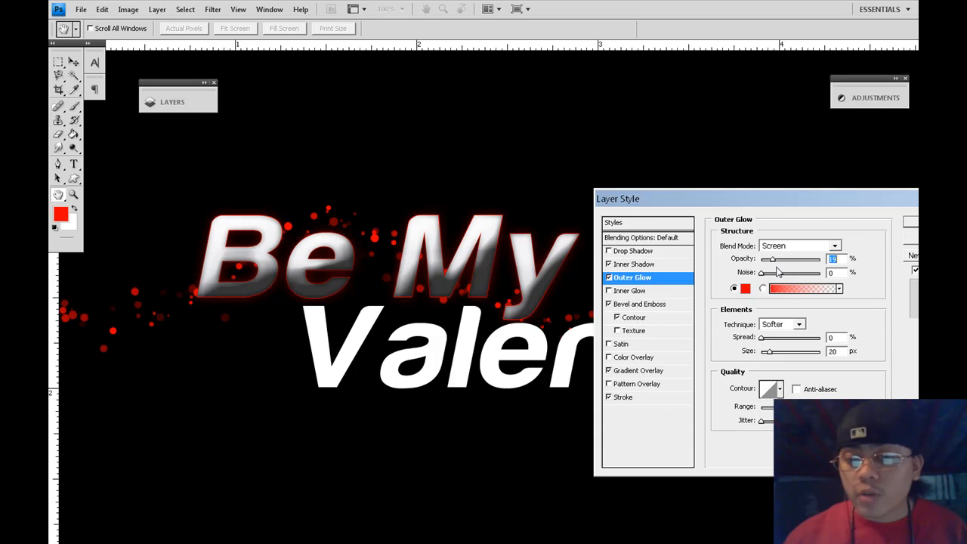
text(20)
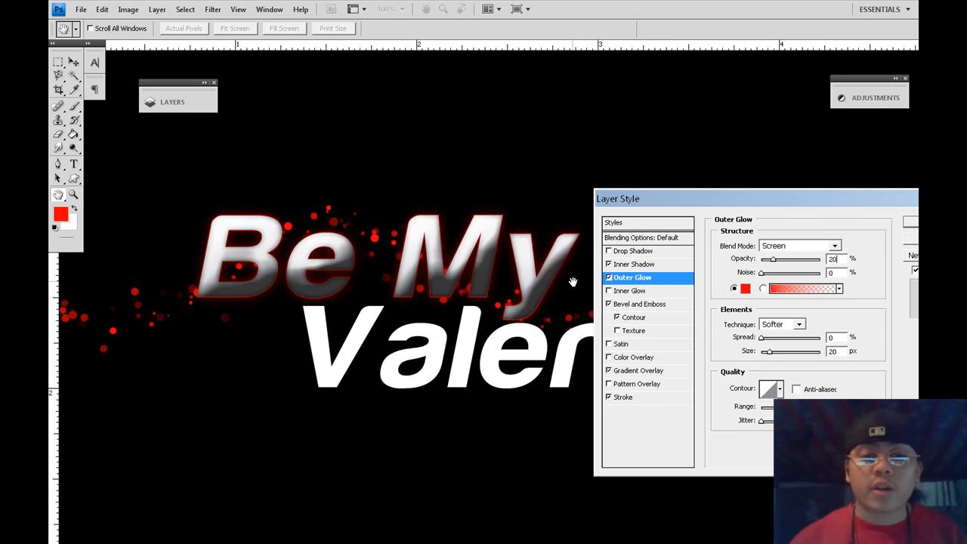
drag(608, 198, 604, 196)
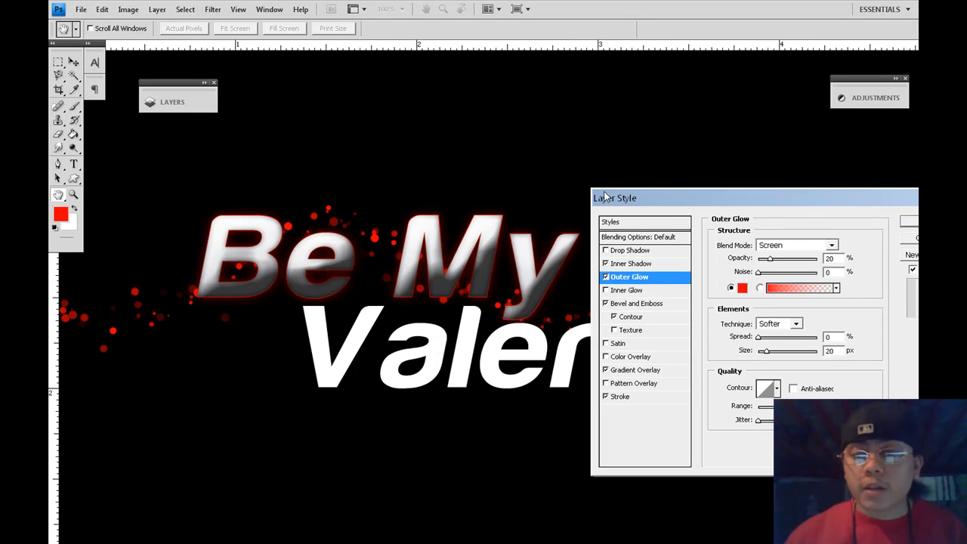
mouse_move(732, 194)
mouse_down()
mouse_move(861, 212)
mouse_move(728, 198)
mouse_up()
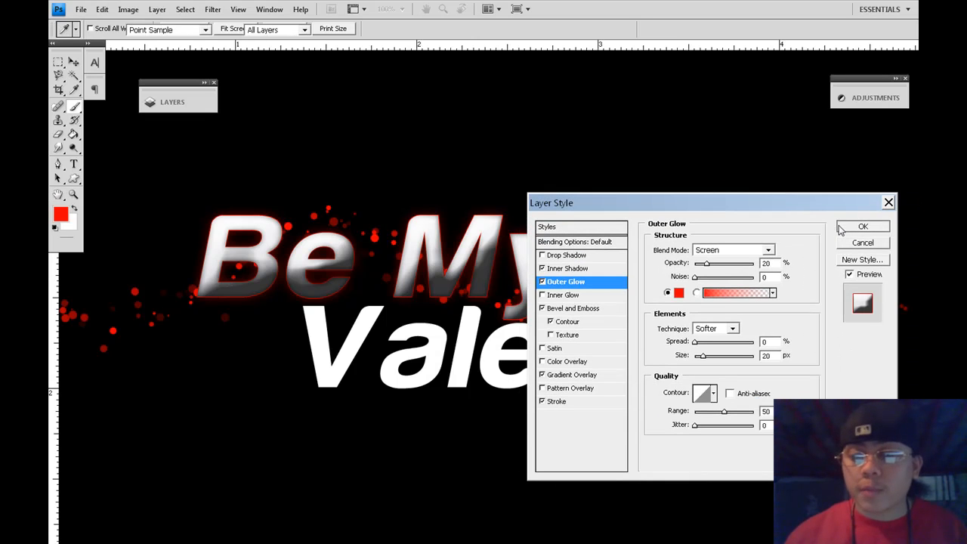
click(840, 228)
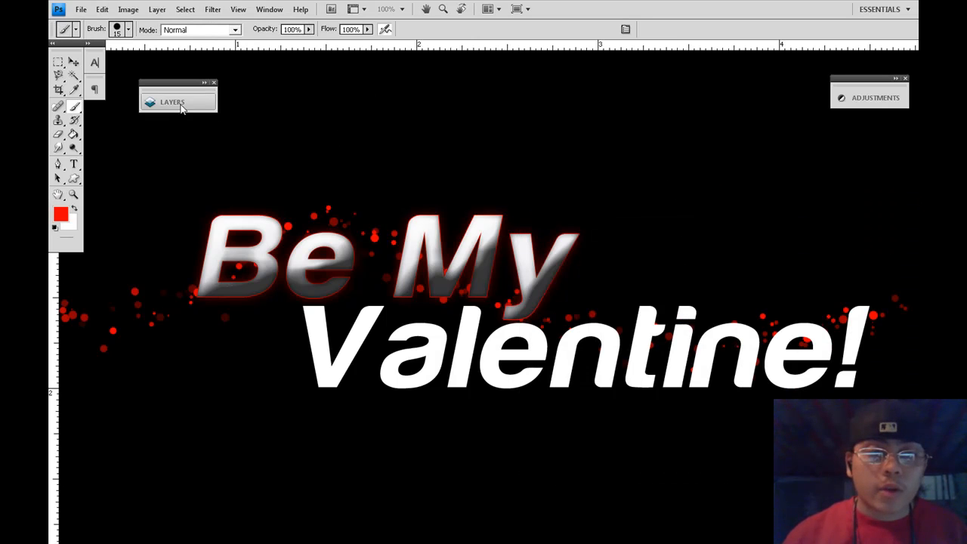
Open the layer style of the "Valentine!" text and add a Gradient Overlay with the bright-to-dark red preset
click(182, 106)
click(308, 144)
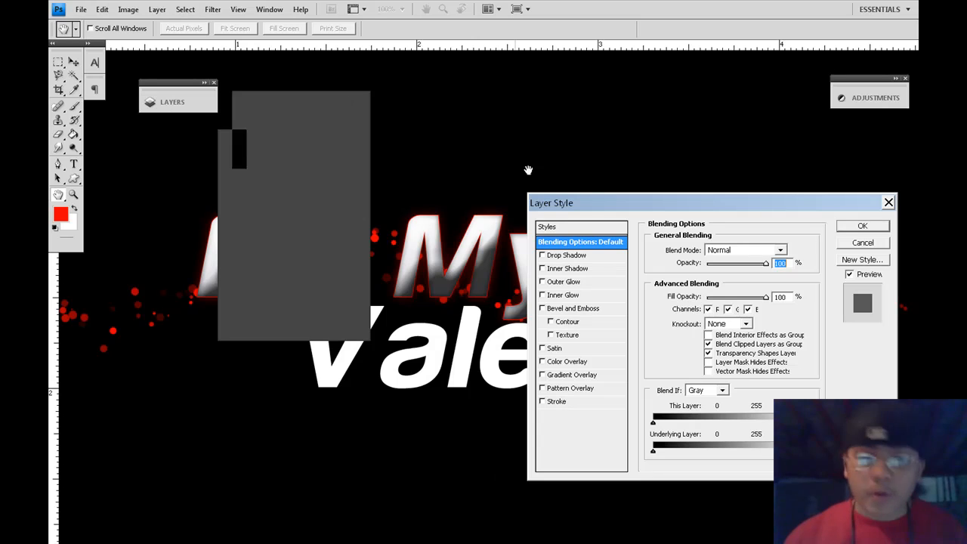
mouse_move(602, 207)
mouse_down()
mouse_move(720, 195)
mouse_move(729, 206)
mouse_up()
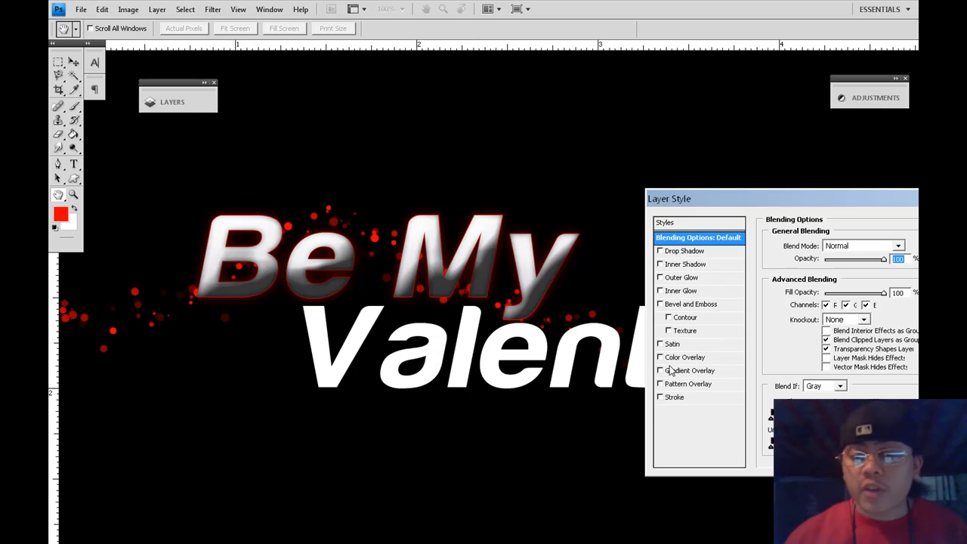
click(670, 370)
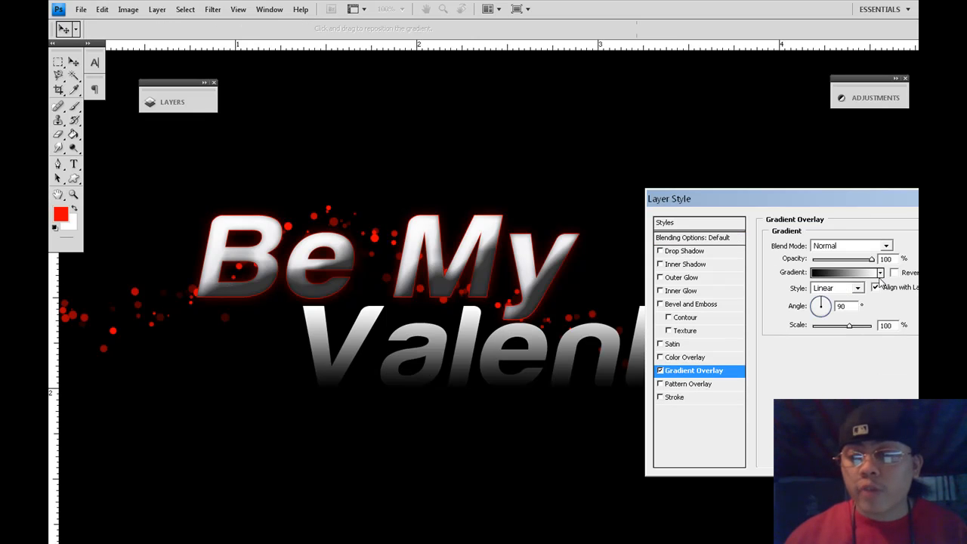
click(880, 273)
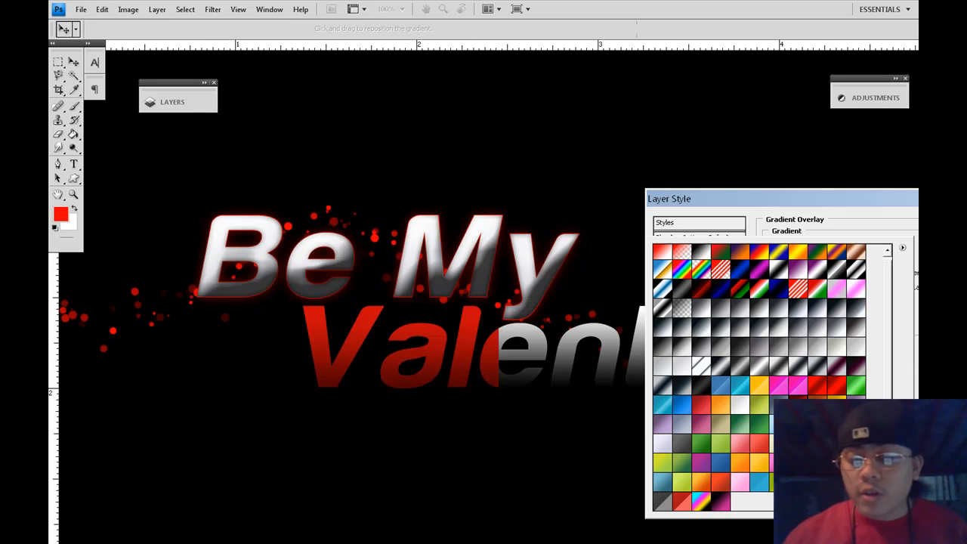
click(828, 214)
Add a 2 px Stroke to "Valentine!" with the Gradient fill type and a grey-and-white metallic preset
click(683, 396)
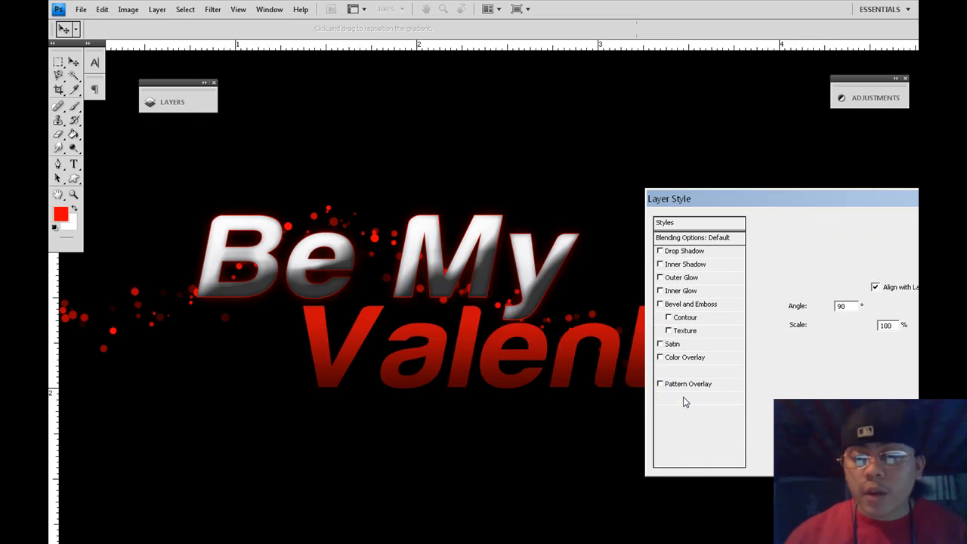
click(844, 309)
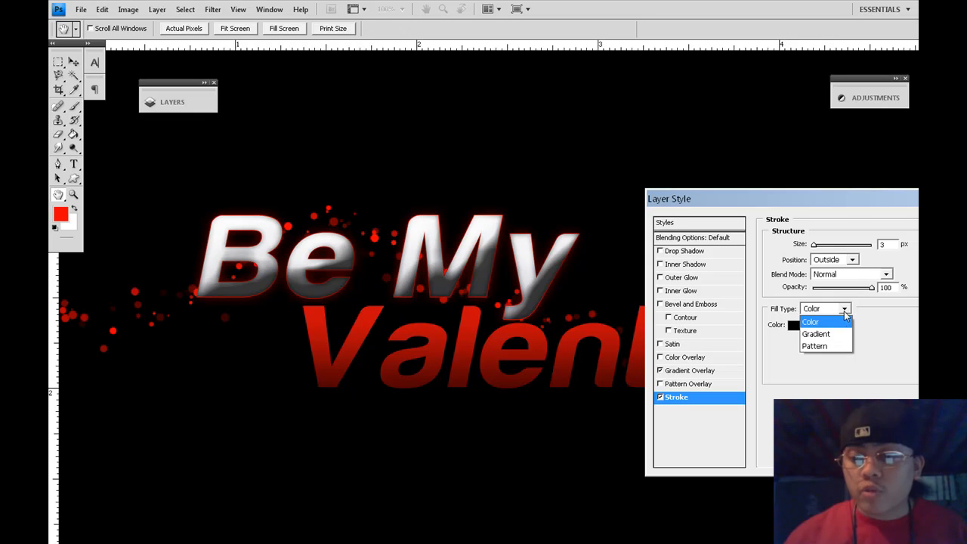
click(840, 331)
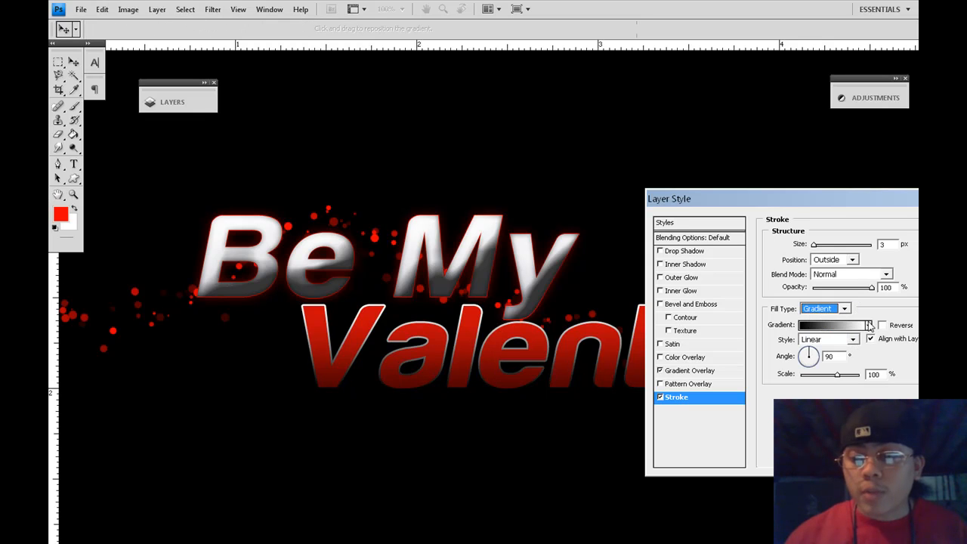
click(867, 325)
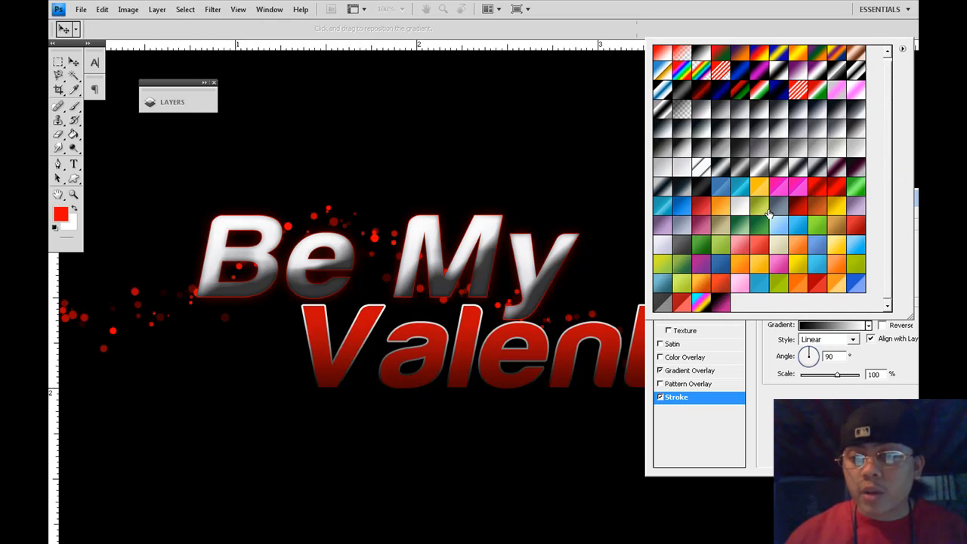
click(756, 170)
click(773, 431)
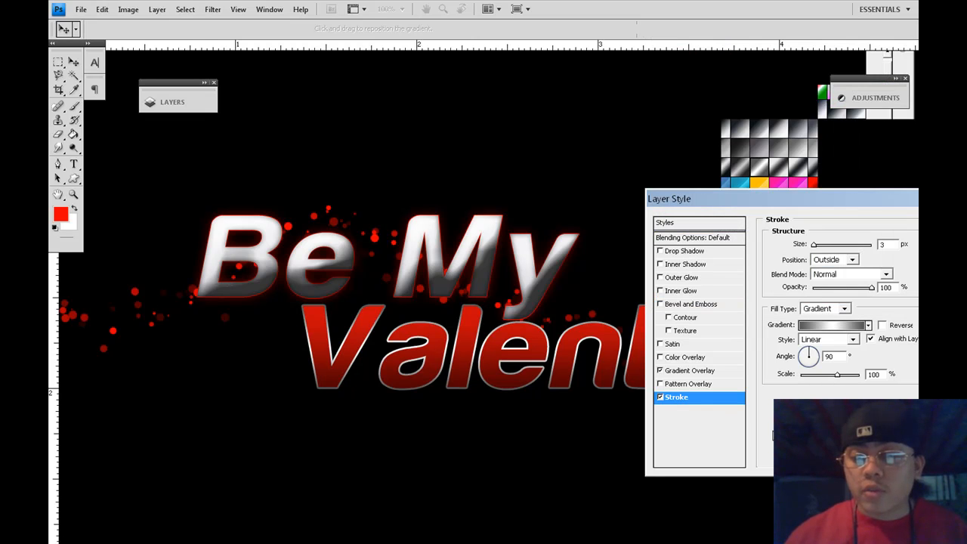
key(Down)
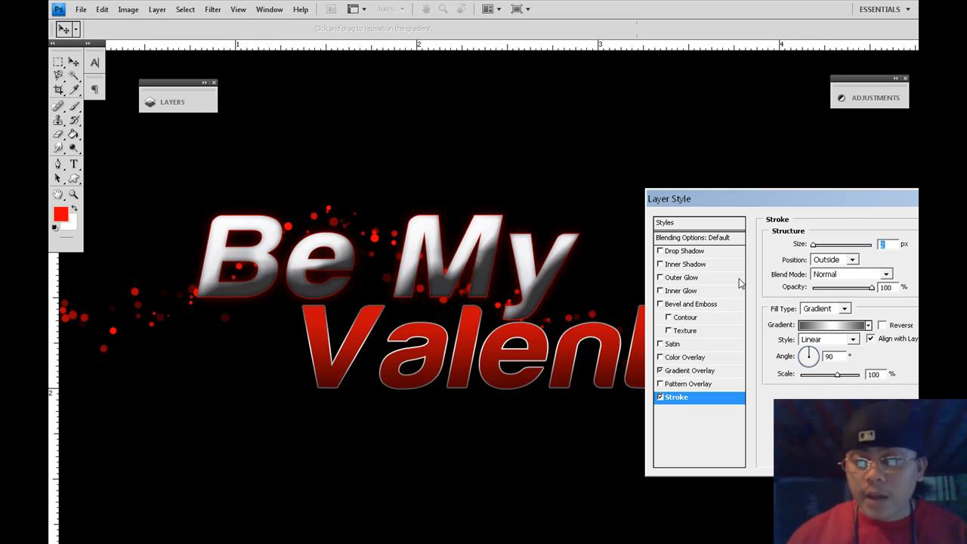
Add an Inner Shadow to "Valentine!" with a distance of 0 px and a size of 10 px
click(660, 264)
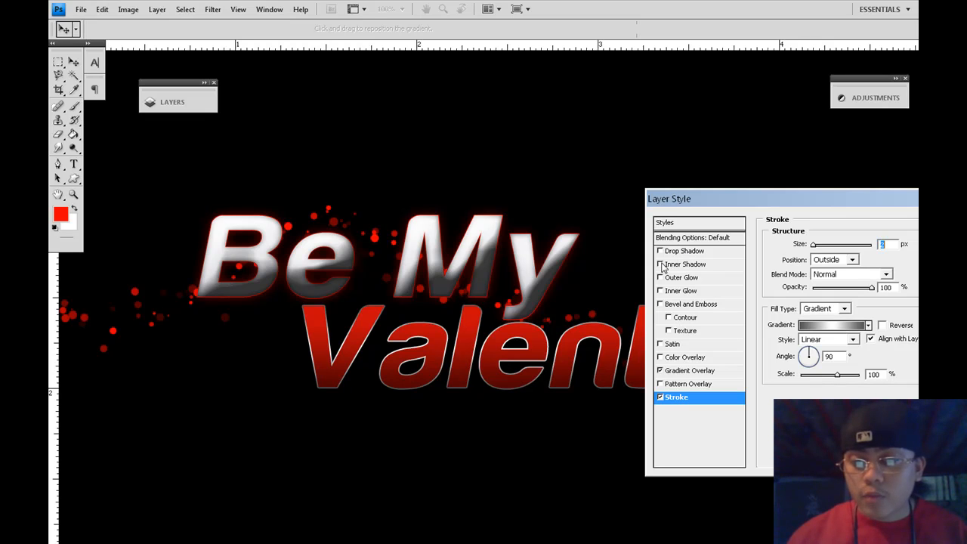
click(684, 264)
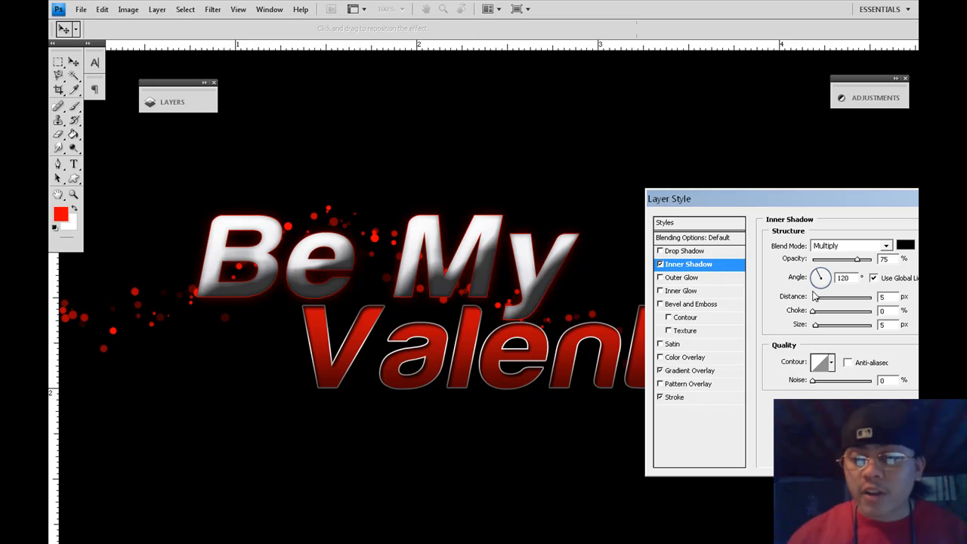
drag(819, 300, 809, 301)
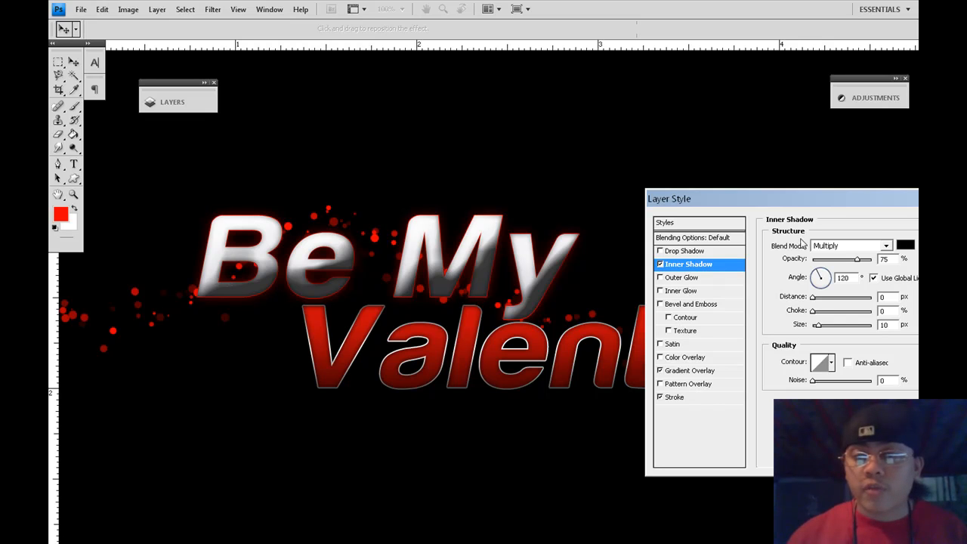
Add Bevel and Emboss to "Valentine!" with a size of 60 px
click(659, 304)
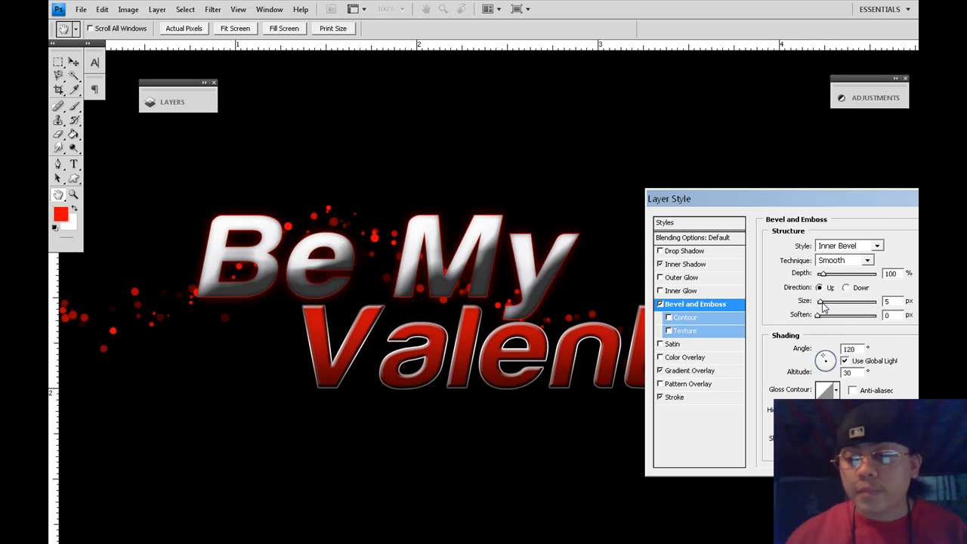
drag(822, 305, 837, 315)
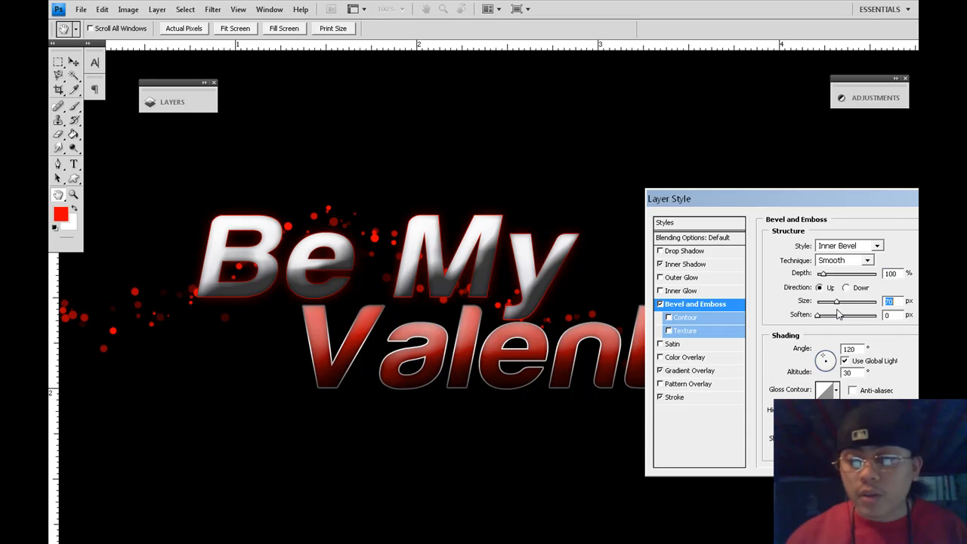
drag(809, 197, 780, 249)
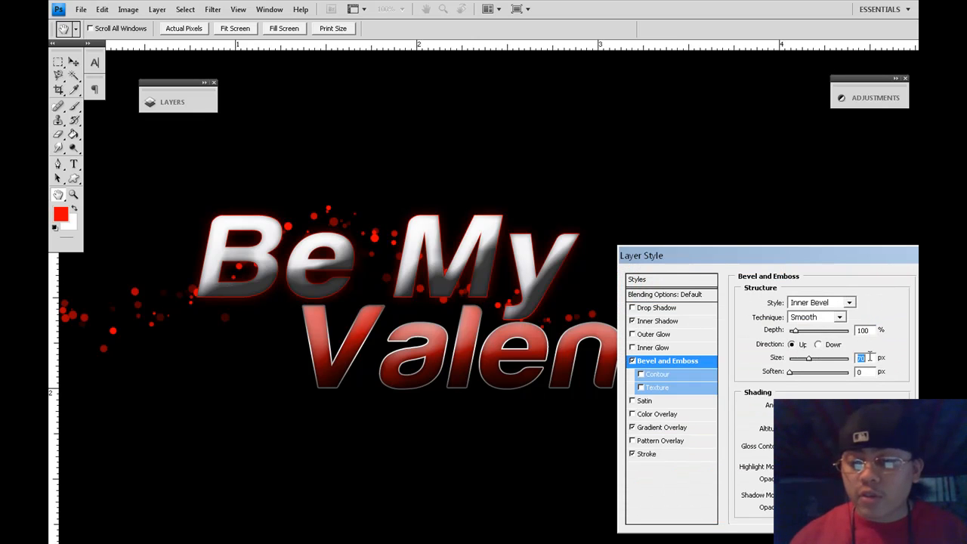
text(60)
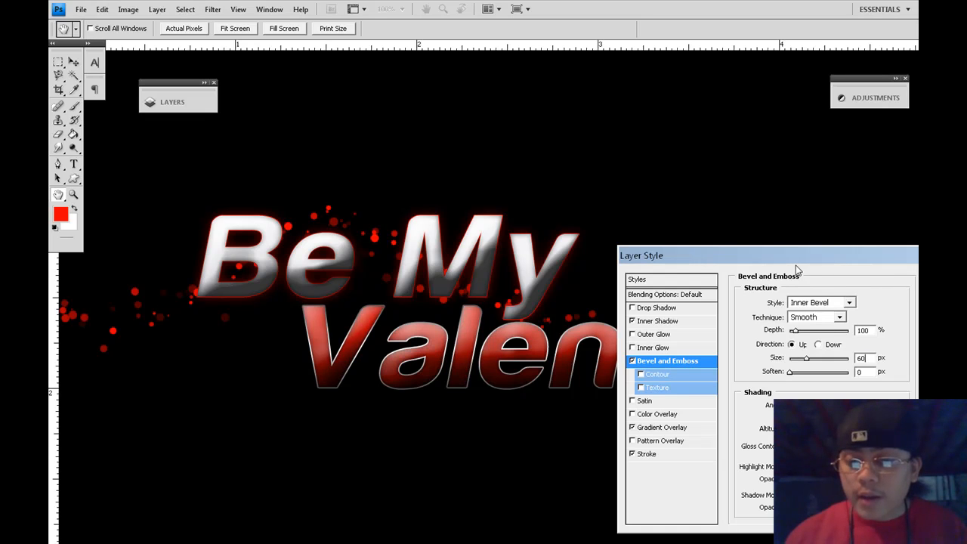
Preview the bevel's Contour, leave it turned off, and apply the "Valentine!" layer style
click(641, 374)
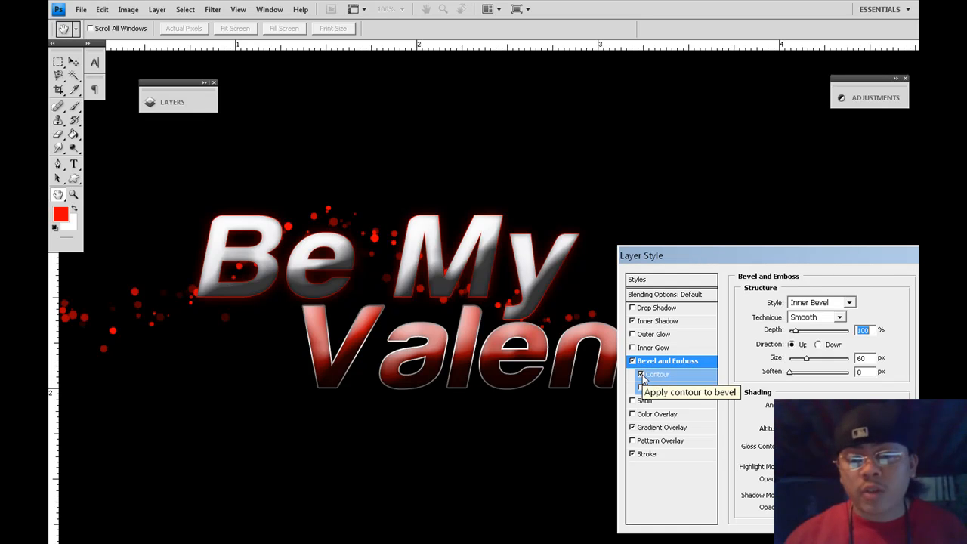
click(641, 375)
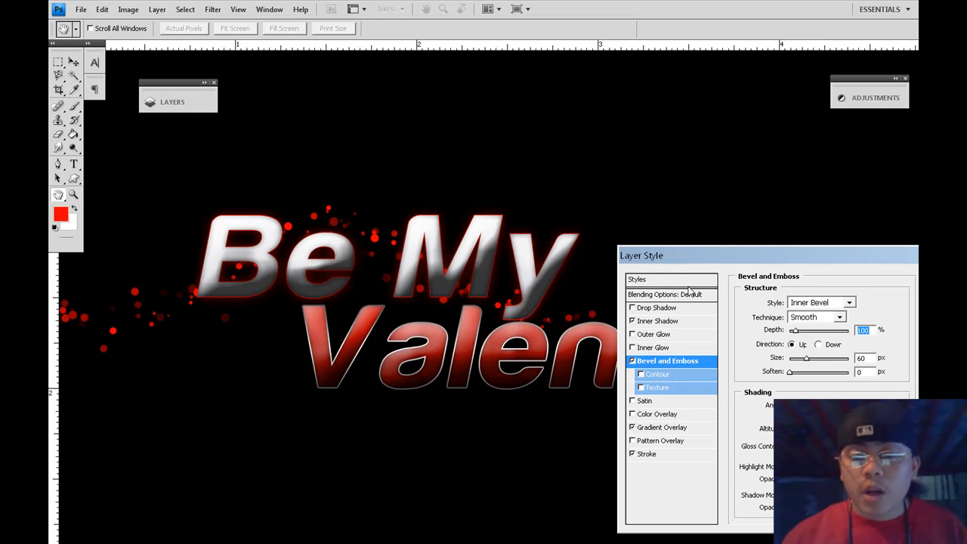
drag(726, 256, 725, 260)
drag(700, 359, 607, 185)
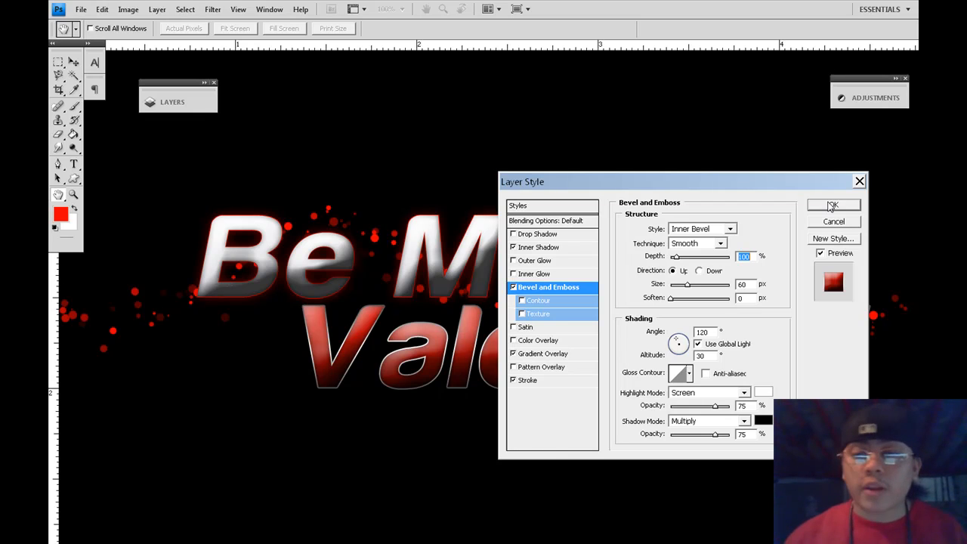
click(831, 206)
Switch to the Move tool and collapse the effects lists of the "Valentine!" and "Be My" layers
key(b)
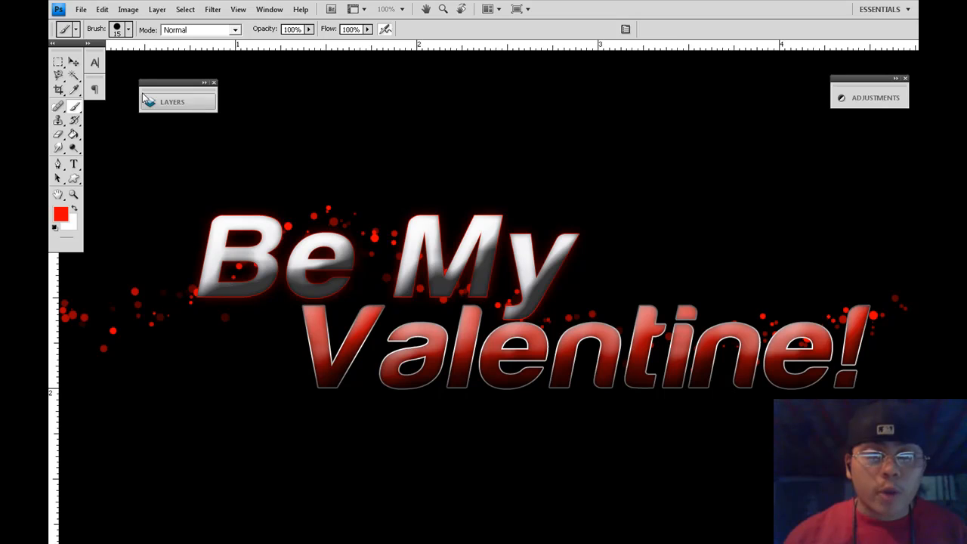
click(73, 61)
click(177, 104)
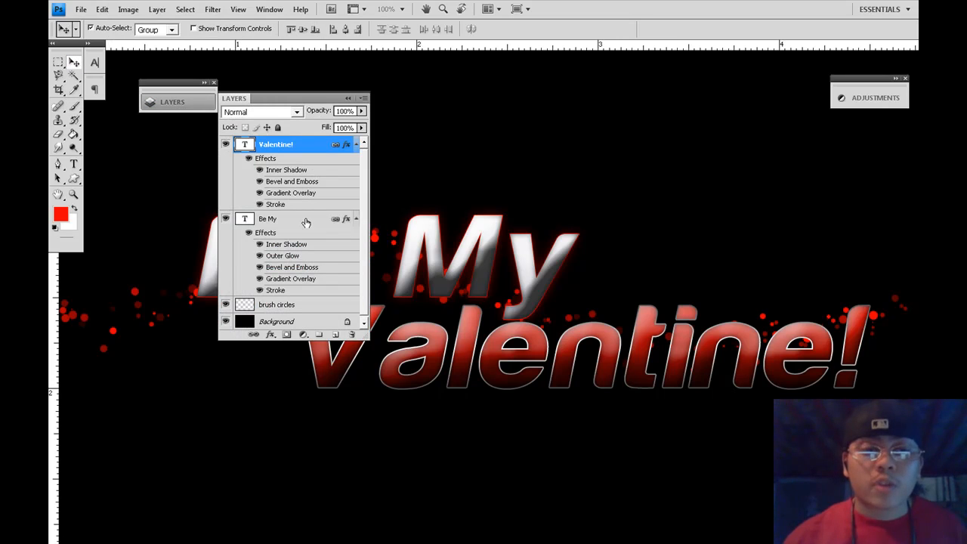
click(356, 144)
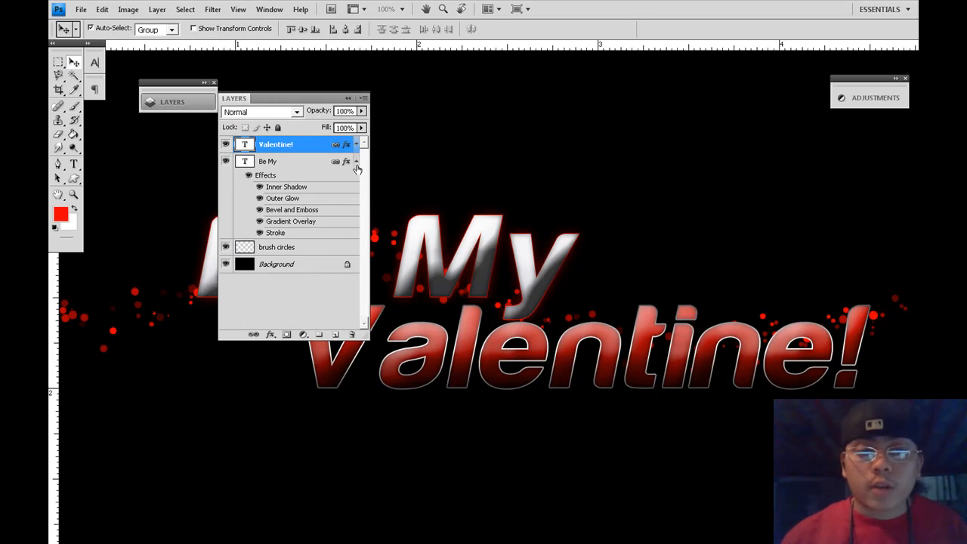
click(356, 162)
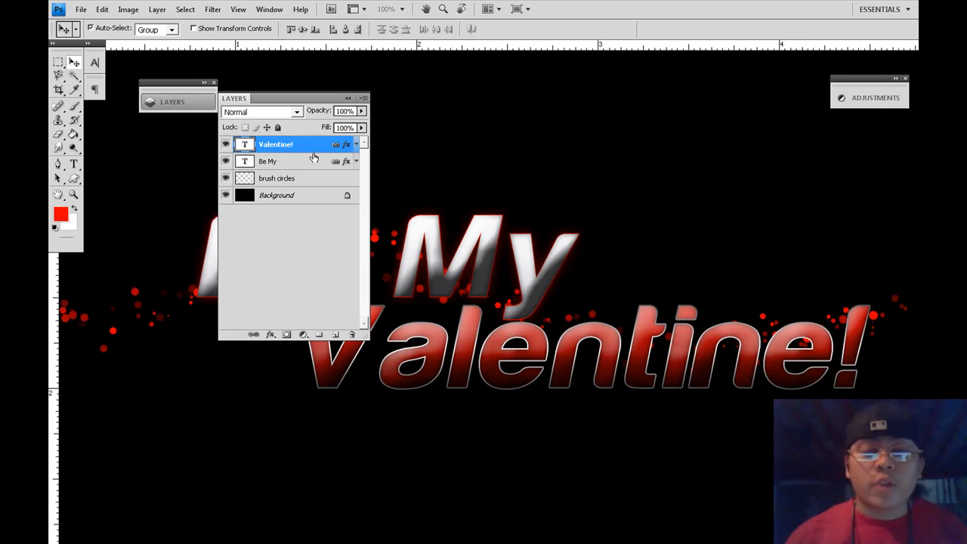
Add a layer mask to the "Valentine!" text layer and erase the dot of the first "i" on the mask
click(285, 335)
key(d)
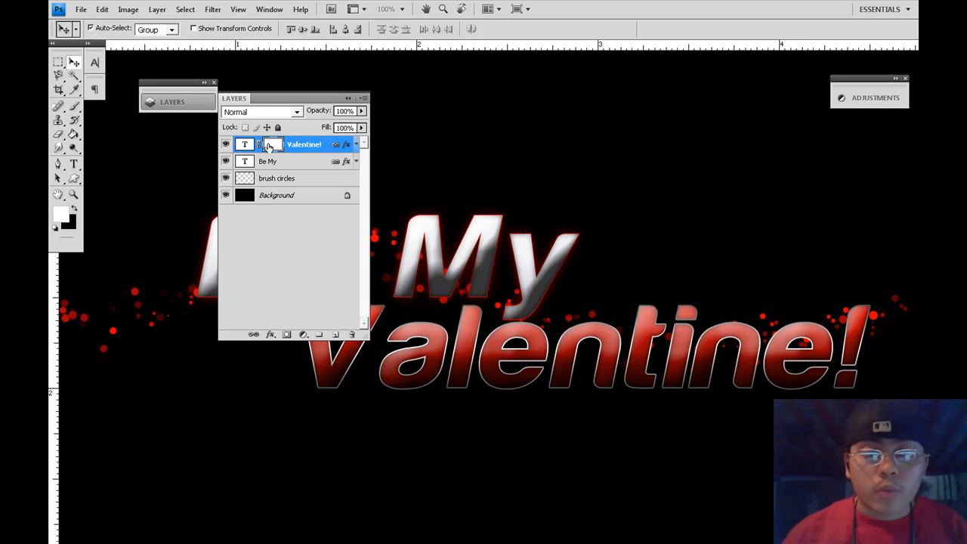
click(58, 135)
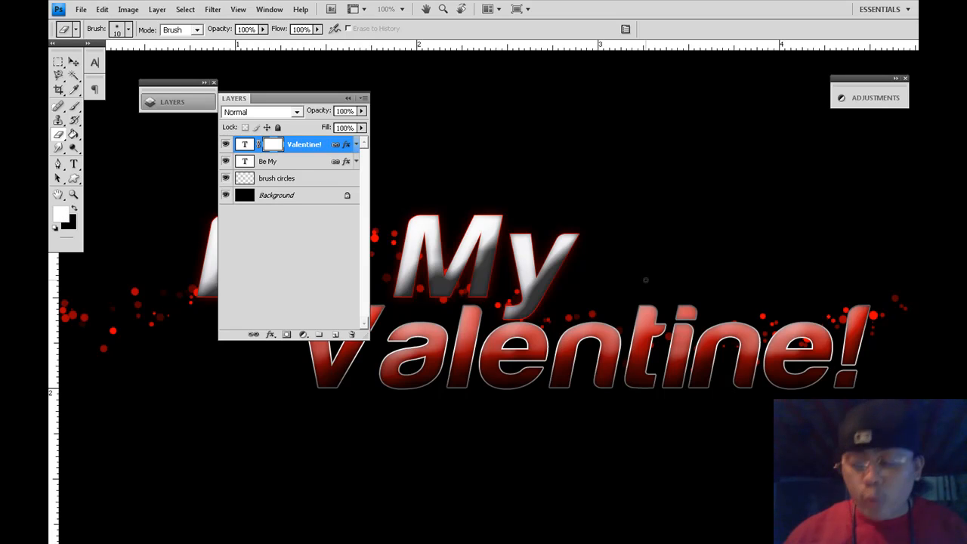
scroll(648, 284, up, 1)
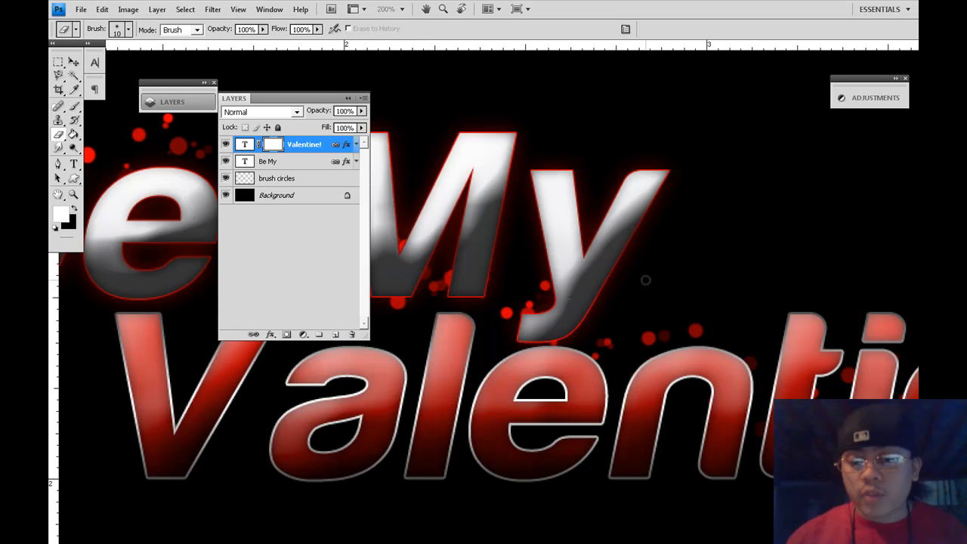
drag(643, 277, 455, 230)
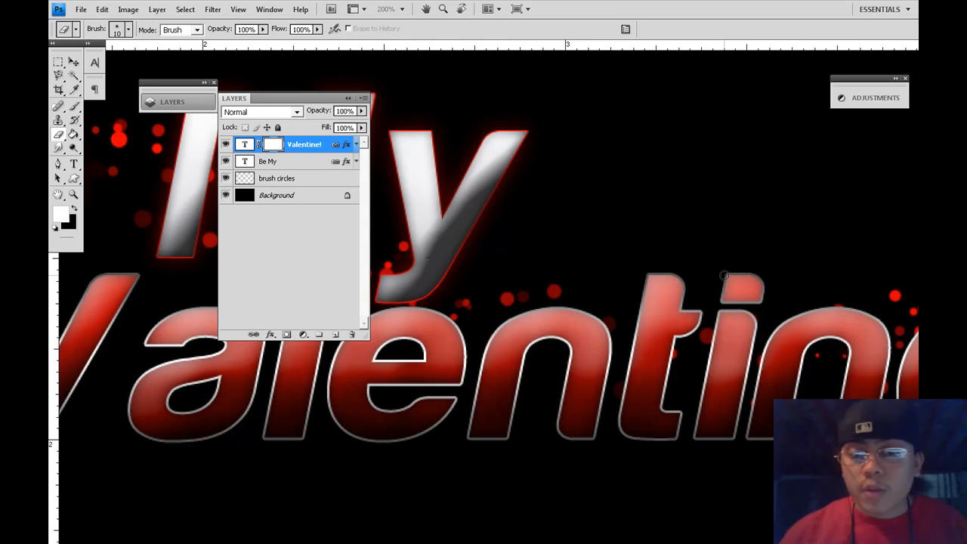
mouse_move(739, 277)
mouse_down()
mouse_move(719, 271)
mouse_move(759, 281)
mouse_move(728, 281)
mouse_move(759, 280)
mouse_move(727, 274)
mouse_move(723, 298)
mouse_move(765, 284)
mouse_move(755, 299)
mouse_move(728, 284)
mouse_move(750, 282)
mouse_move(725, 285)
mouse_move(746, 283)
mouse_move(722, 293)
mouse_move(750, 291)
mouse_move(742, 299)
mouse_move(720, 297)
mouse_move(733, 291)
mouse_move(755, 300)
mouse_move(730, 295)
mouse_up()
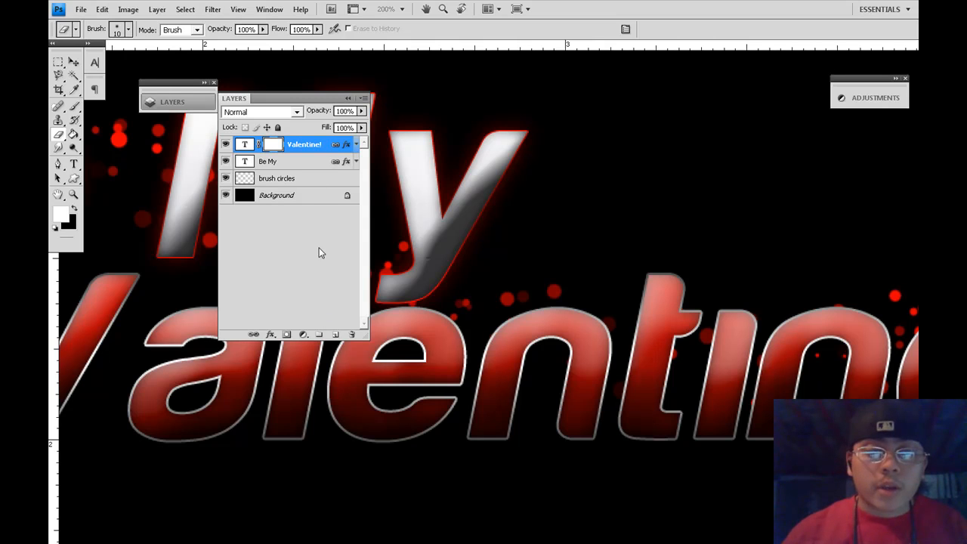
Draw a red heart custom shape above the dotless "i" in "Valentine!" and switch to the Move tool
click(74, 179)
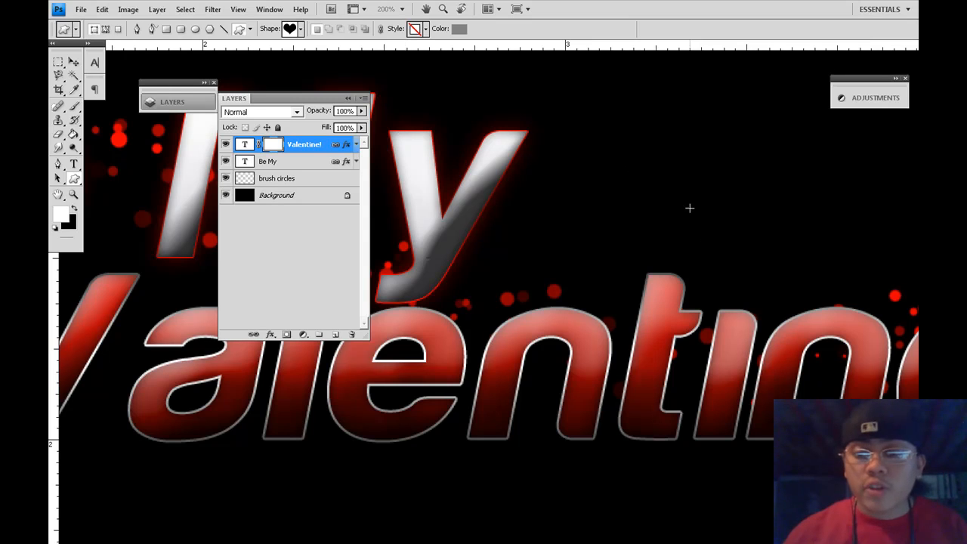
drag(707, 244, 792, 306)
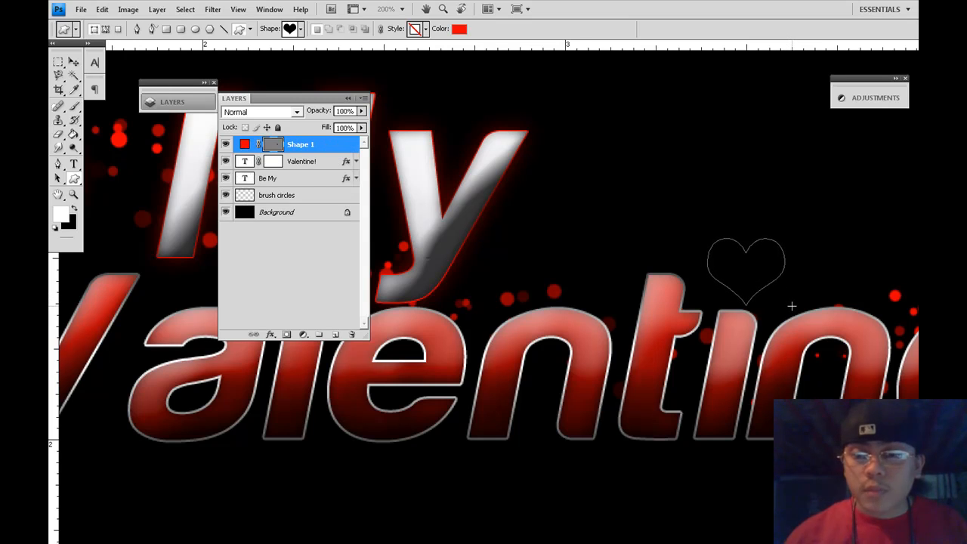
click(73, 62)
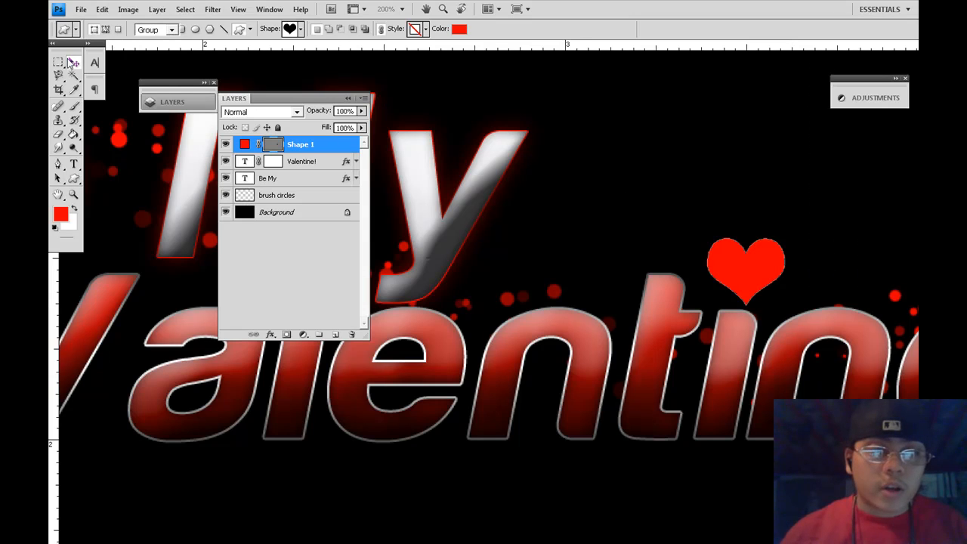
Copy the layer style of the "Valentine!" layer and paste it onto the heart shape layer
right_click(343, 162)
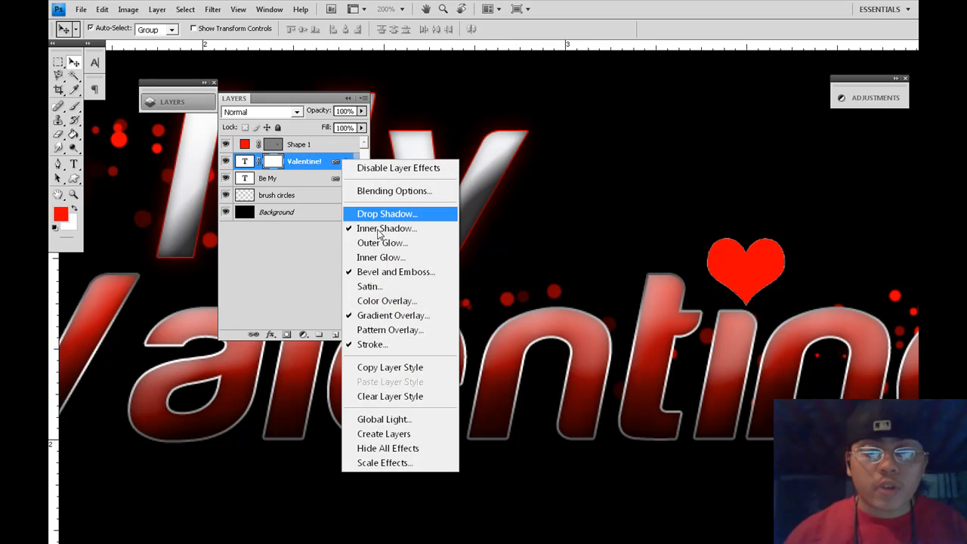
click(396, 369)
click(326, 143)
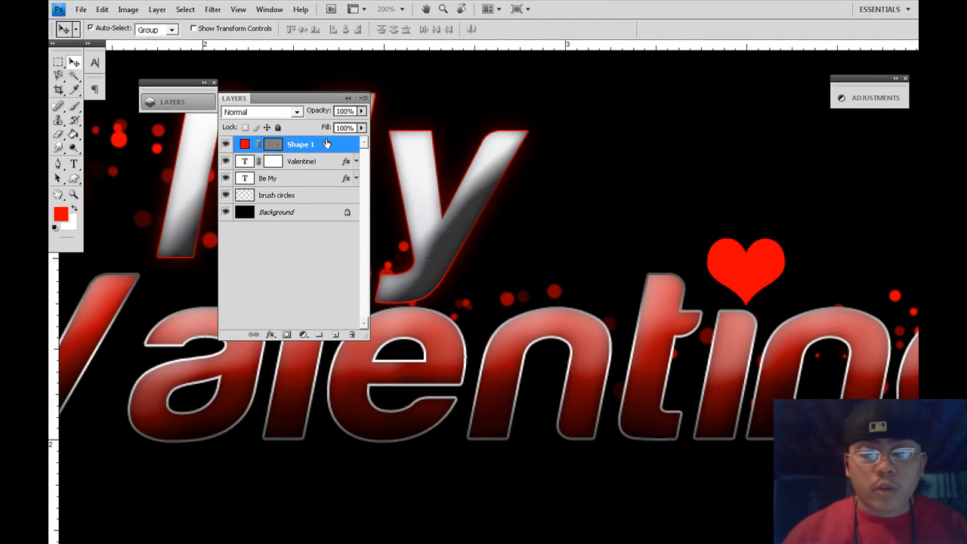
right_click(326, 144)
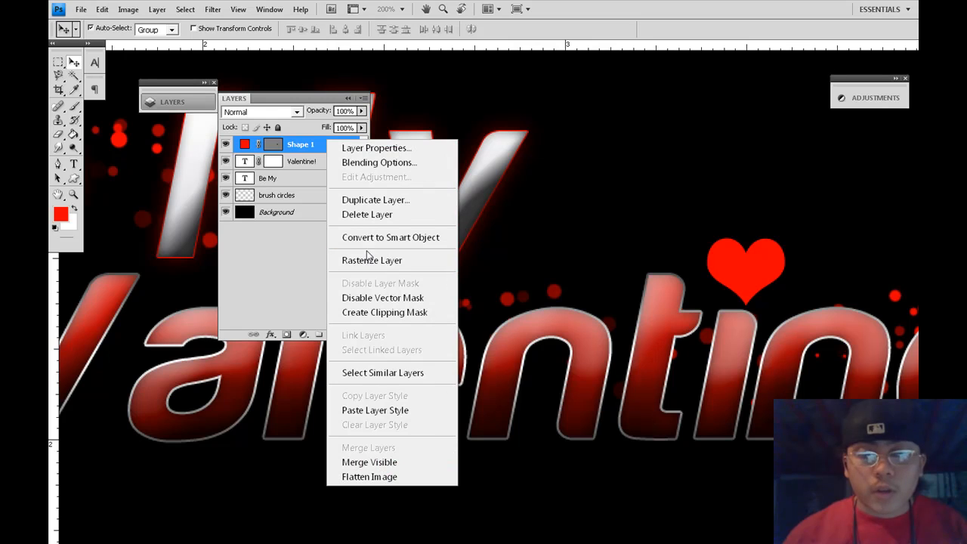
click(366, 410)
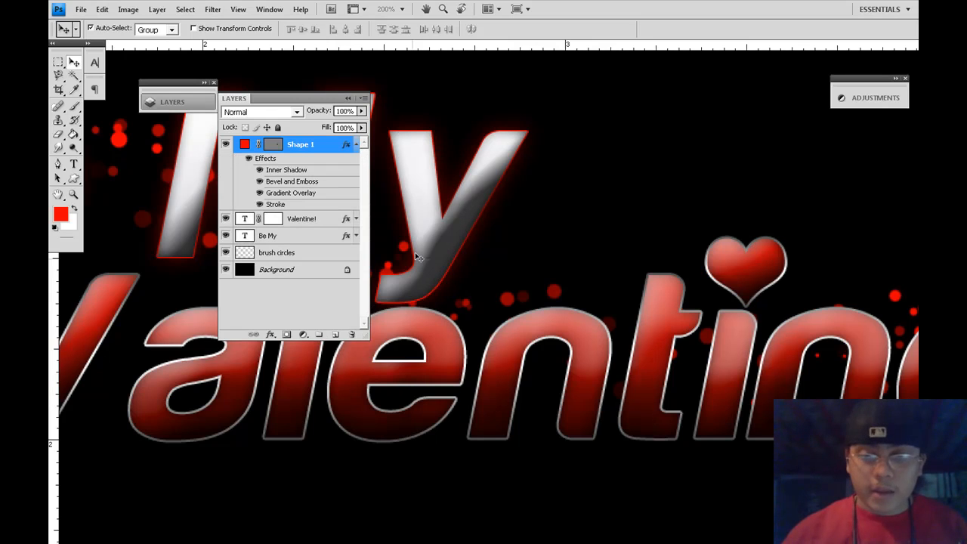
Set the heart's Stroke size to 1 px, apply the style, and collapse its effects list and the layer list
double_click(276, 204)
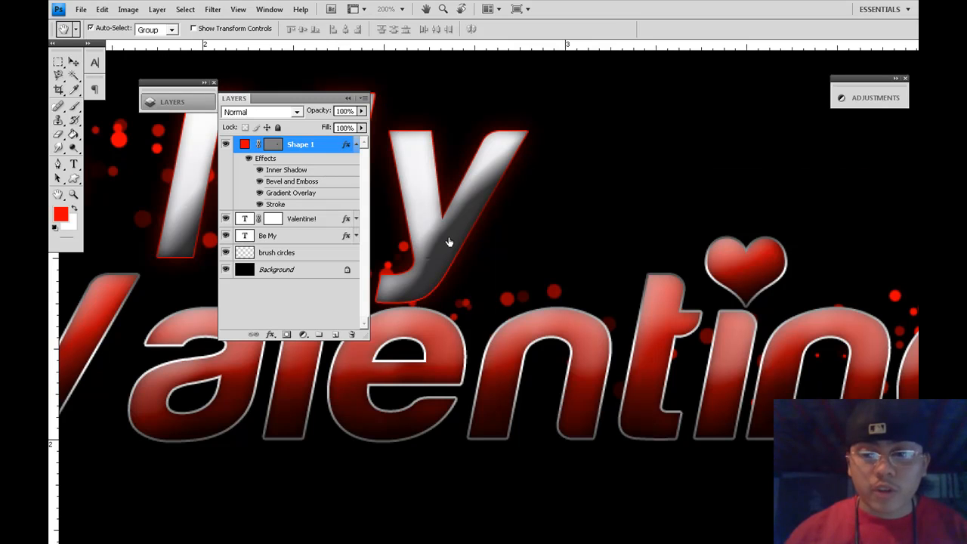
key(Down)
drag(783, 182, 504, 130)
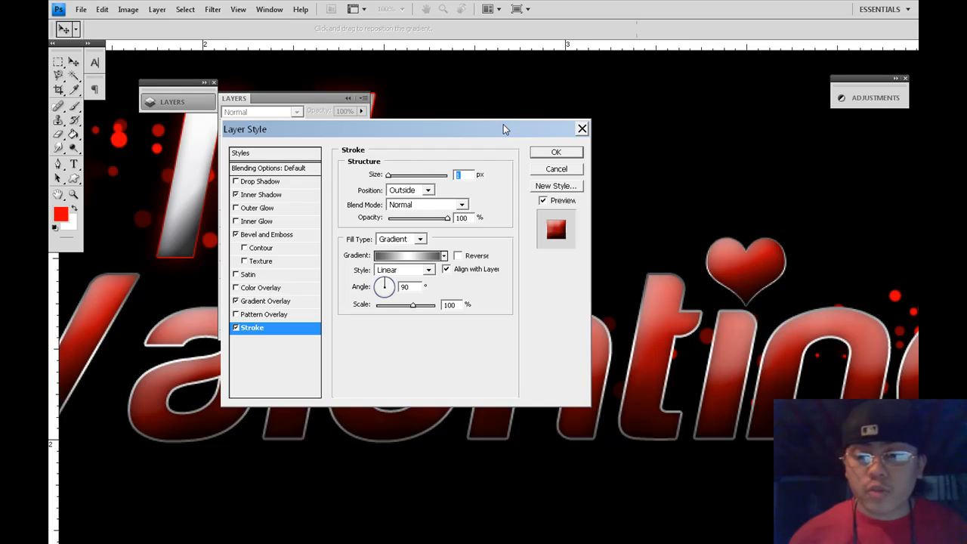
key(Return)
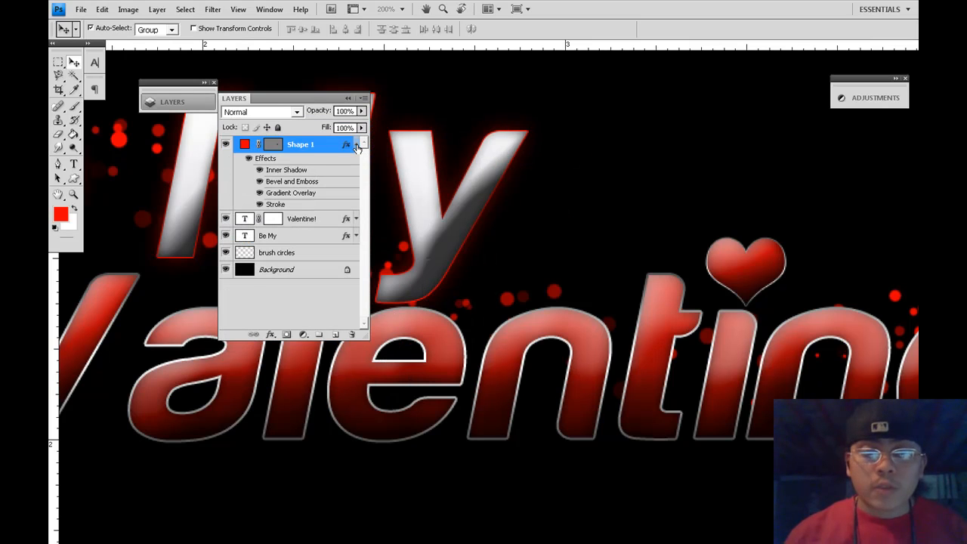
click(356, 144)
click(349, 98)
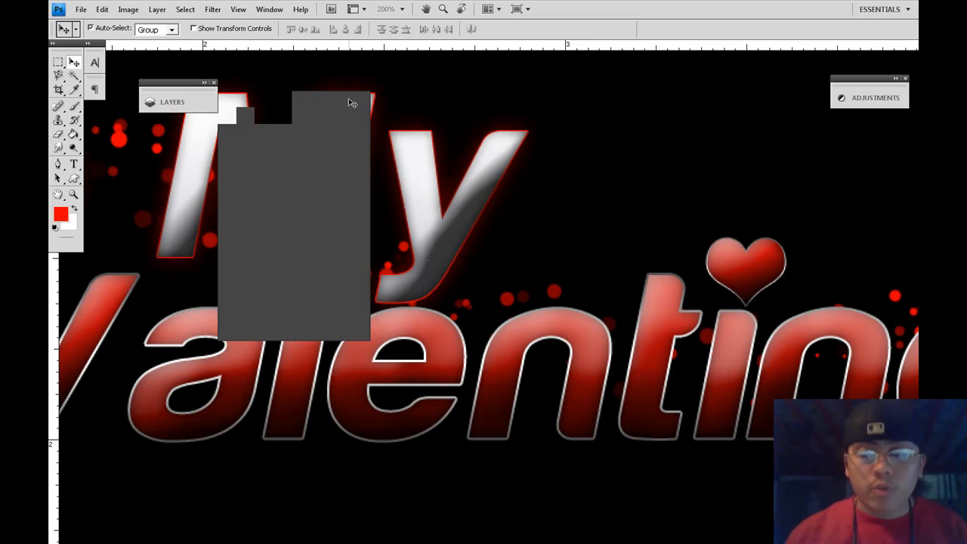
Rotate the heart clockwise by about 37 degrees with Free Transform and apply the rotation
key(ctrl+t)
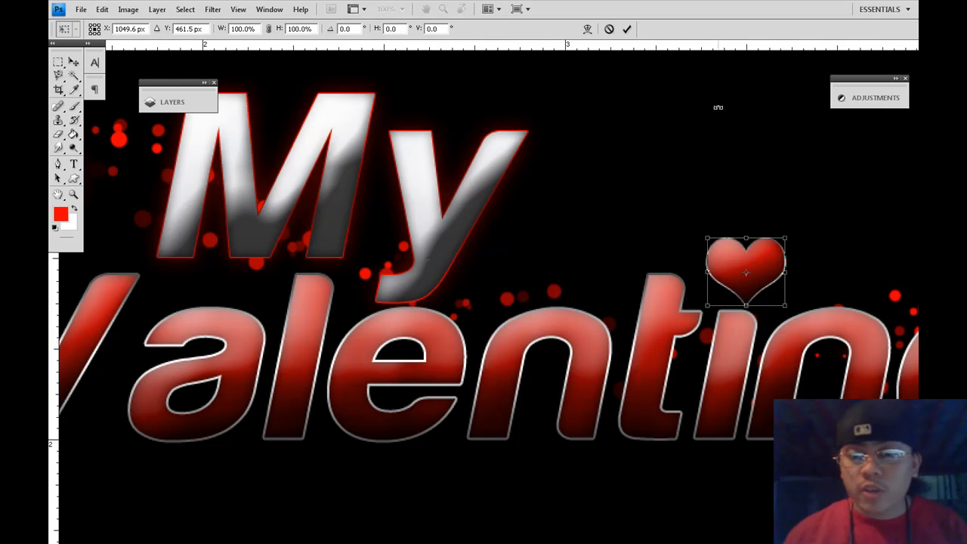
drag(800, 166, 842, 228)
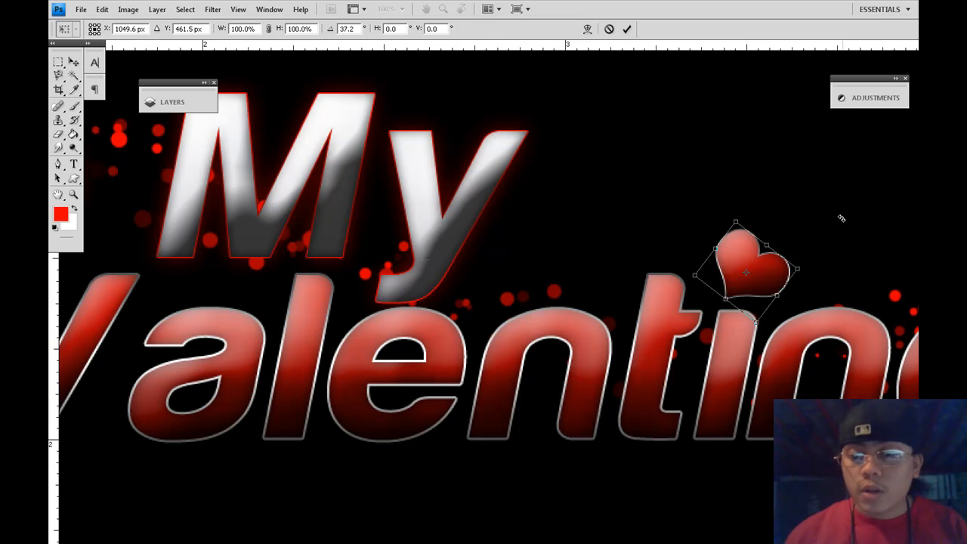
key(Return)
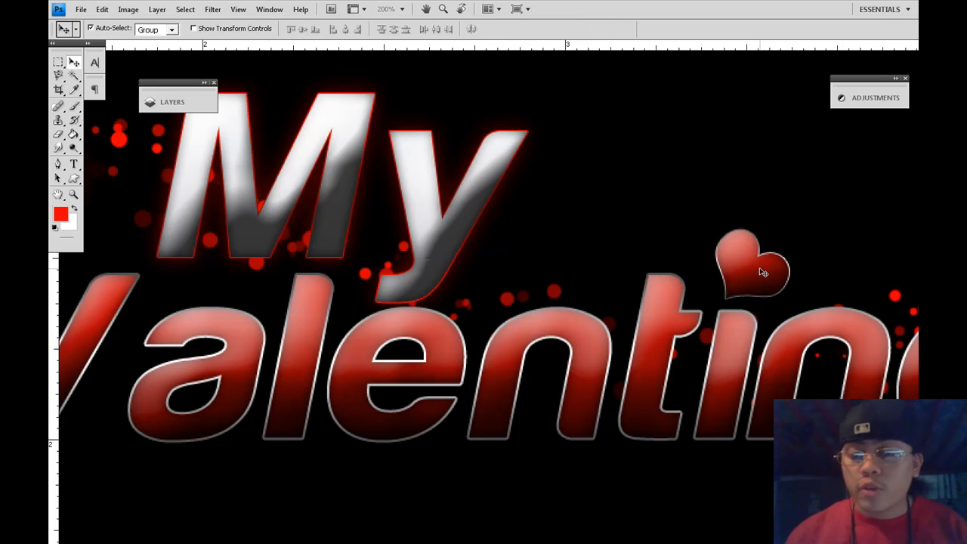
Nudge the heart slightly left and down so it sits as the dot just above the "i"
key(Left)
key(Left)
key(Left)
key(Left)
key(Left)
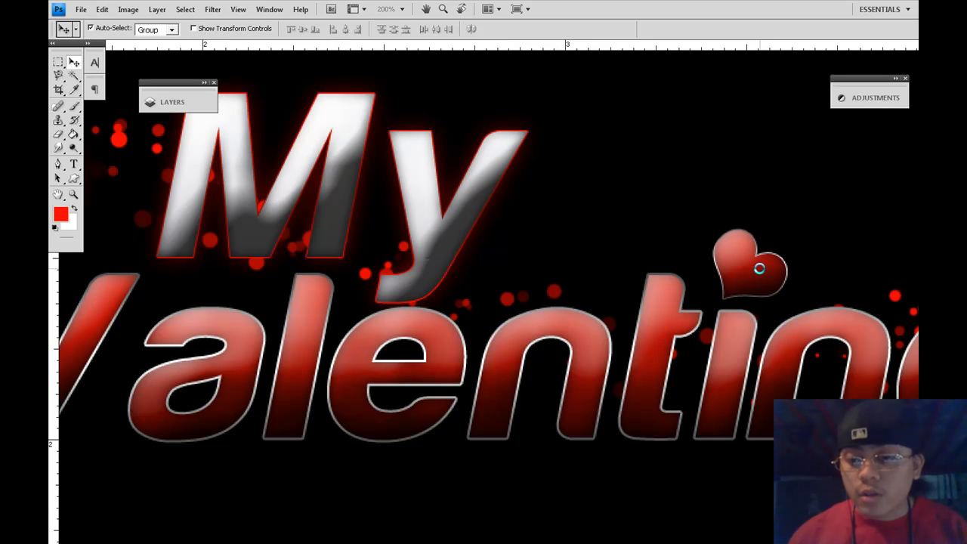
key(Down)
key(Down)
key(Down)
key(Down)
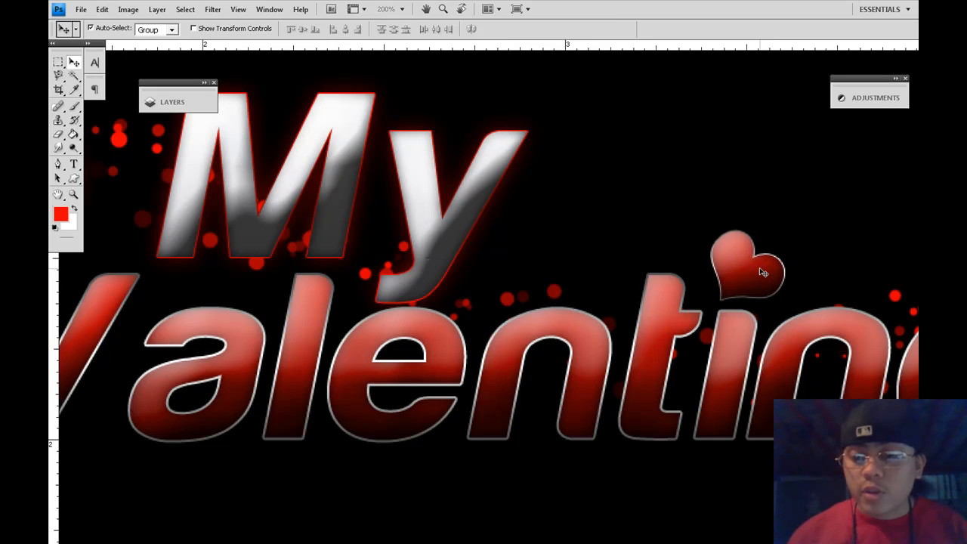
key(Right)
key(Right)
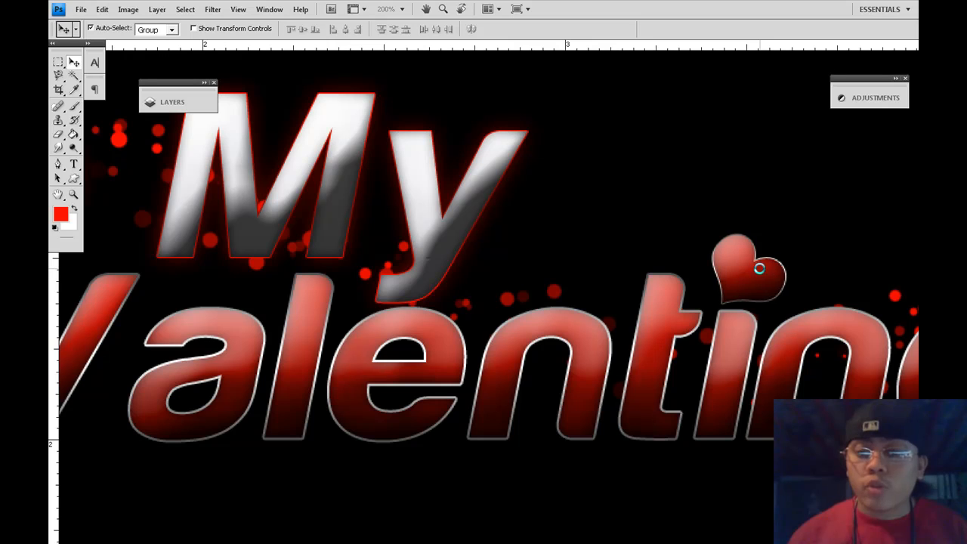
key(ctrl+minus)
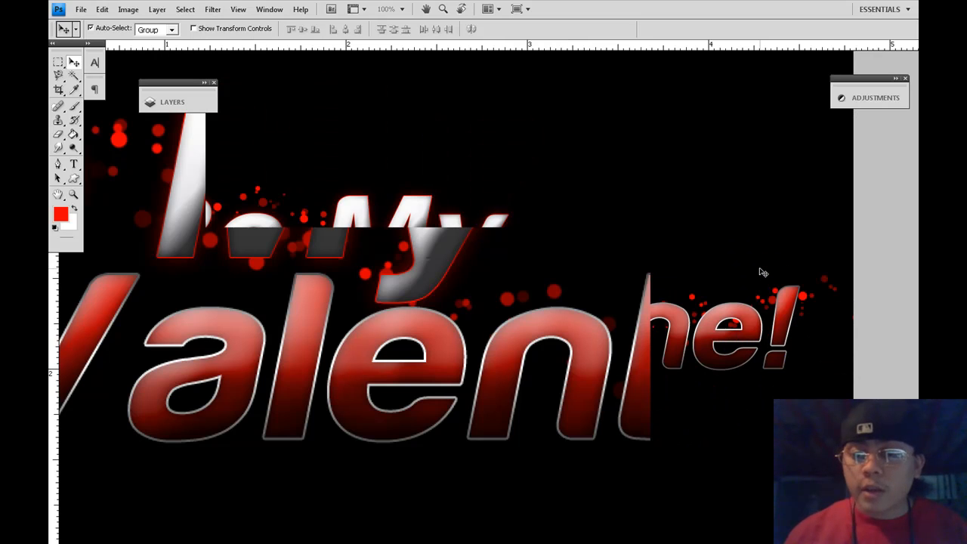